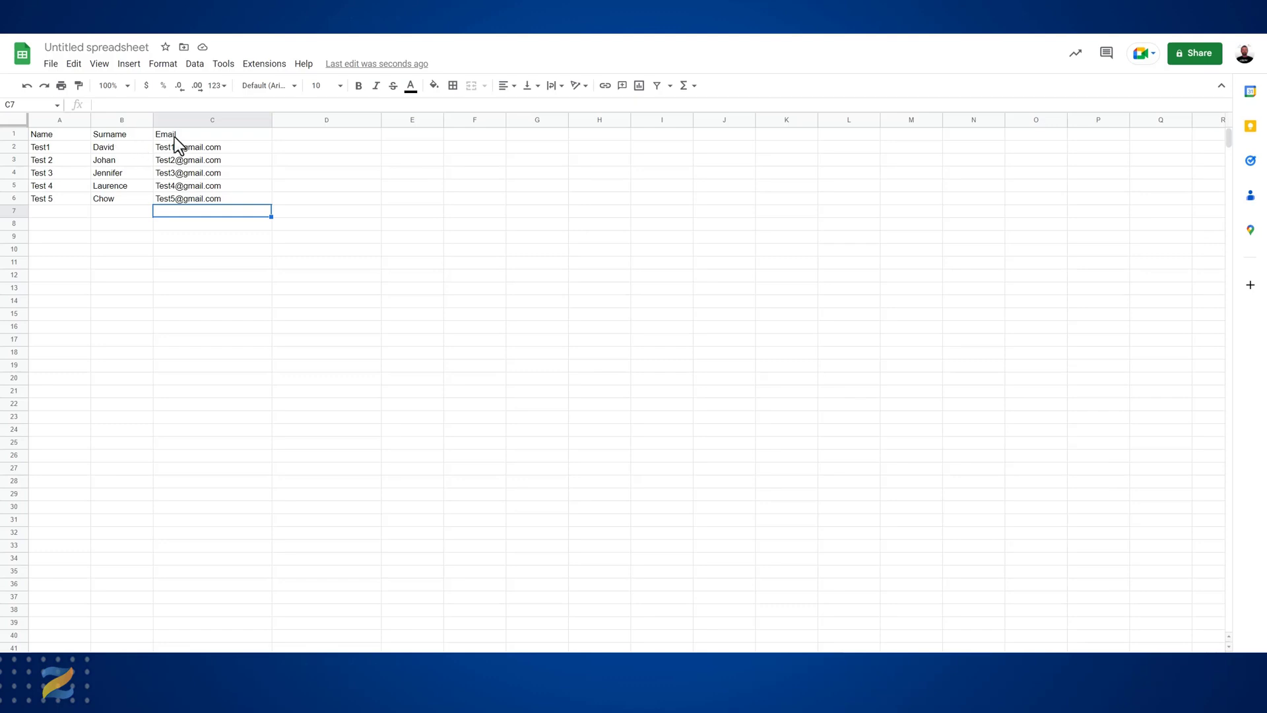
# Download the contact spreadsheet as a Comma Separated Values (.csv) file.
pyautogui.click(283, 138)
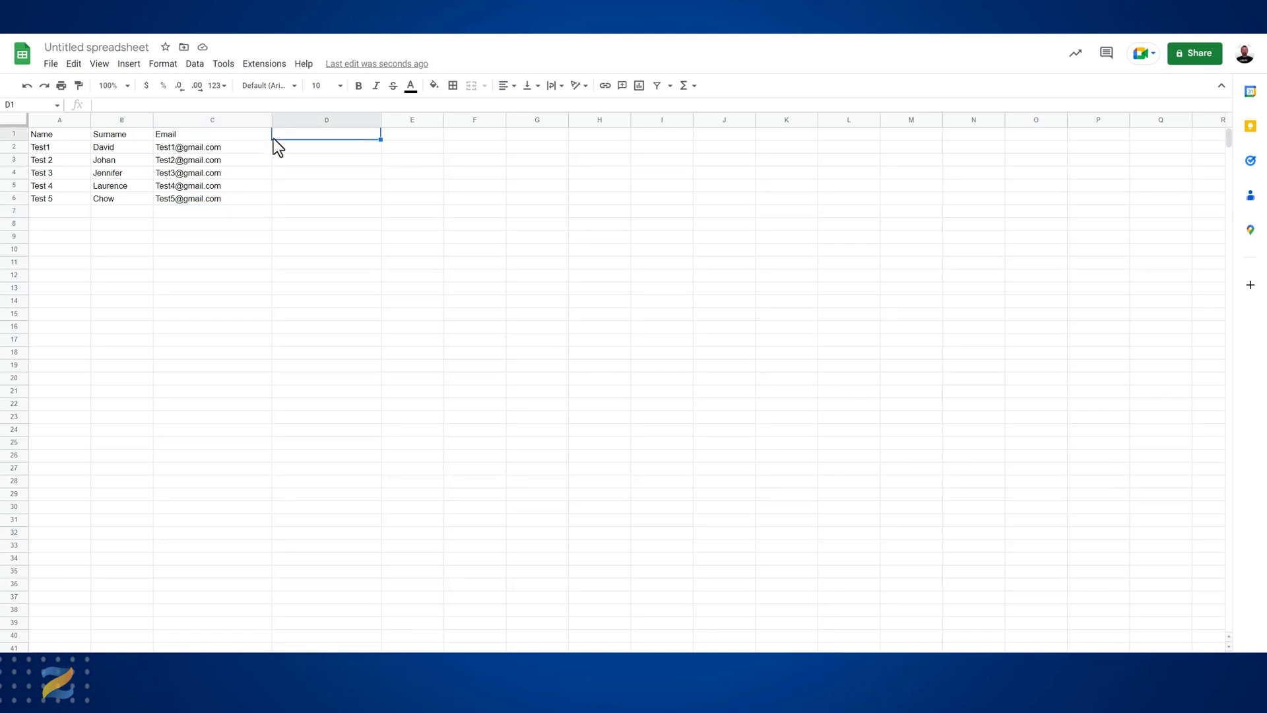
pyautogui.click(212, 136)
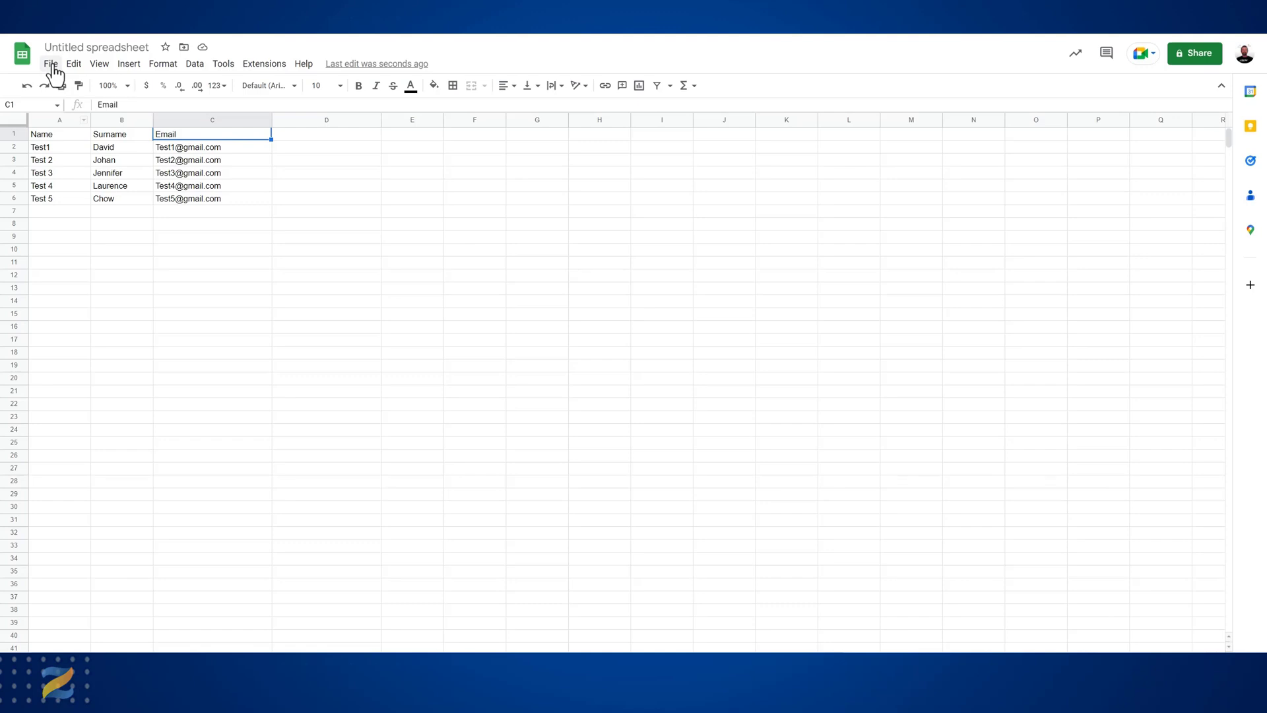
pyautogui.click(53, 66)
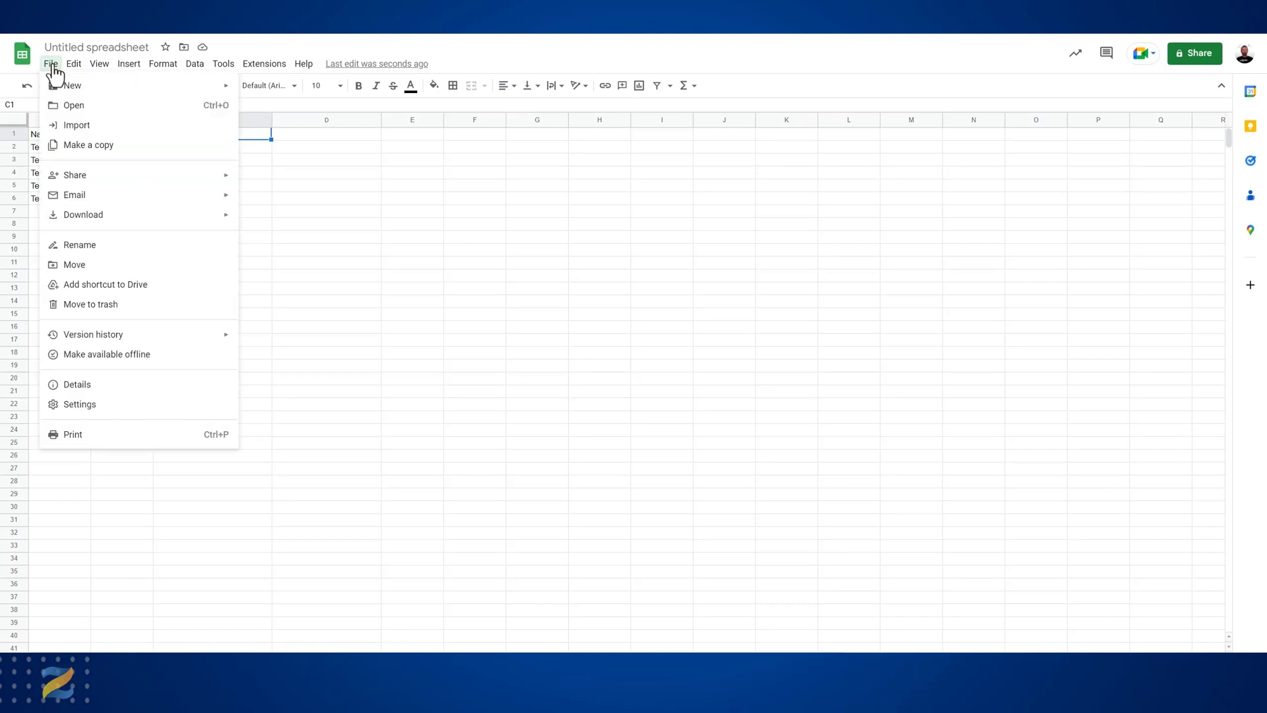
pyautogui.moveTo(133, 228)
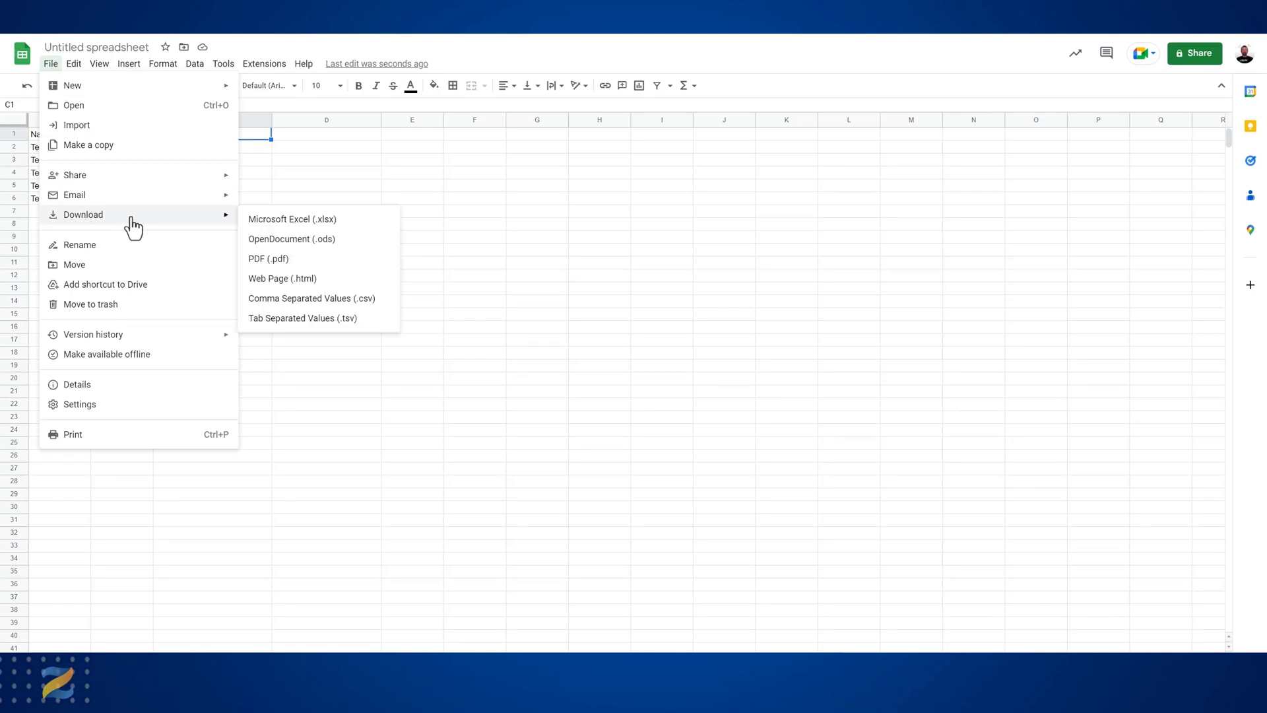
pyautogui.click(333, 302)
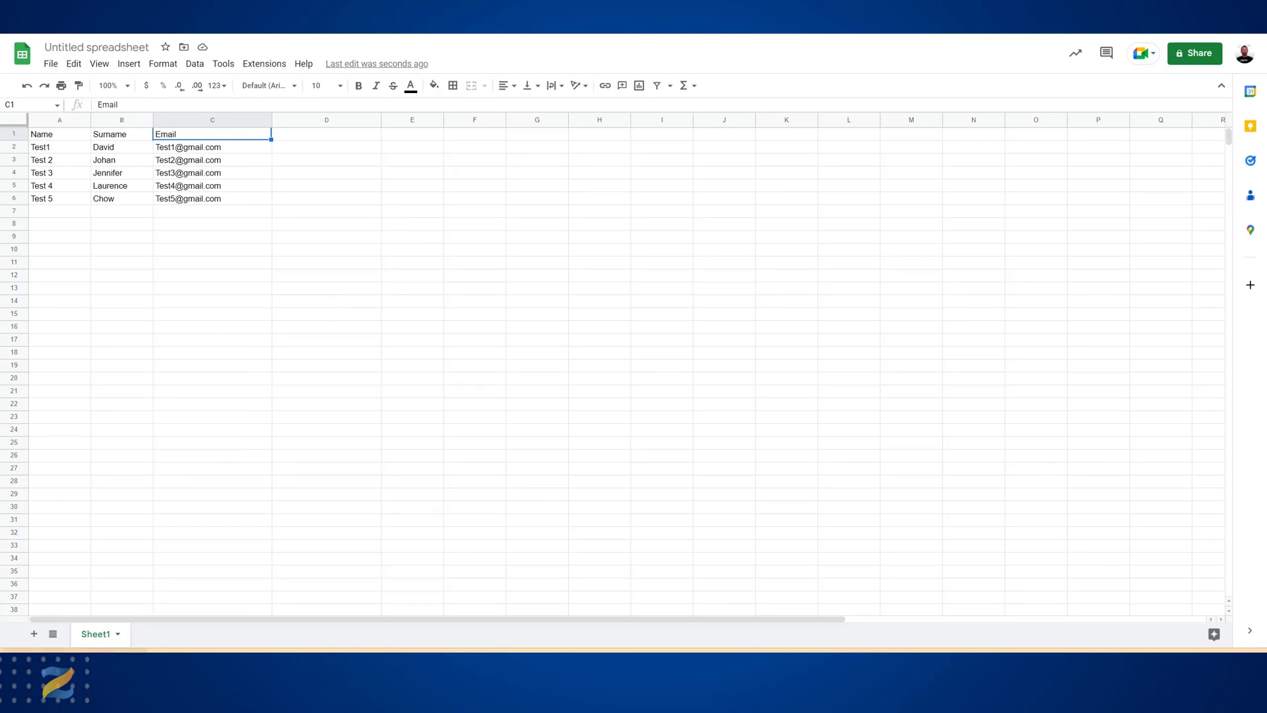
# Show the downloaded CSV in its folder, move import.csv to the Desktop and close the file window.
pyautogui.click(134, 664)
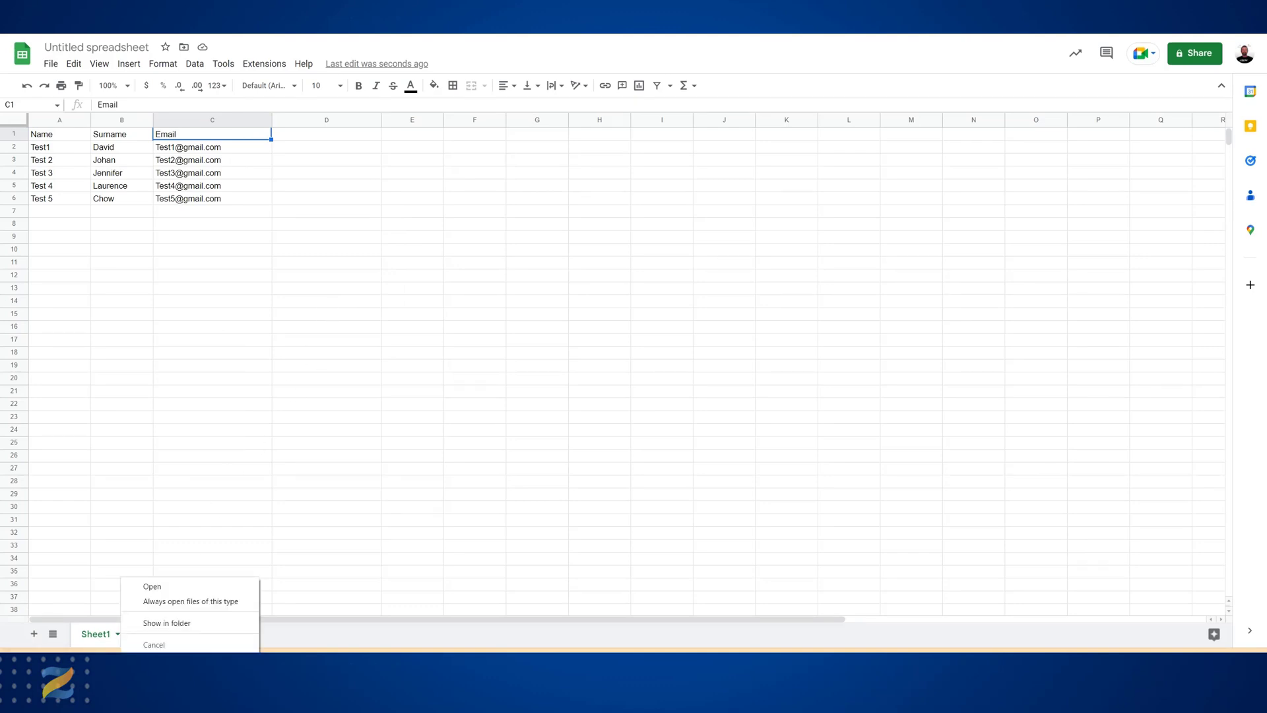
pyautogui.click(166, 624)
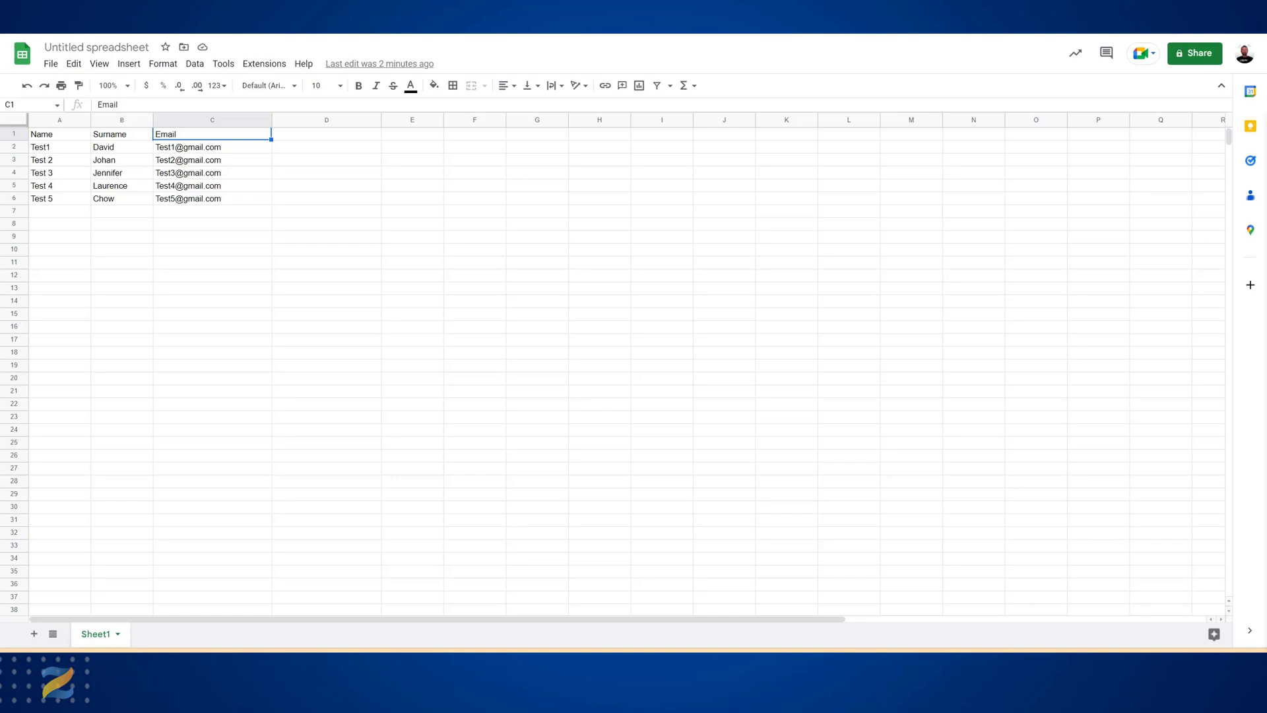
pyautogui.moveTo(1266, 221); pyautogui.dragTo(578, 122)
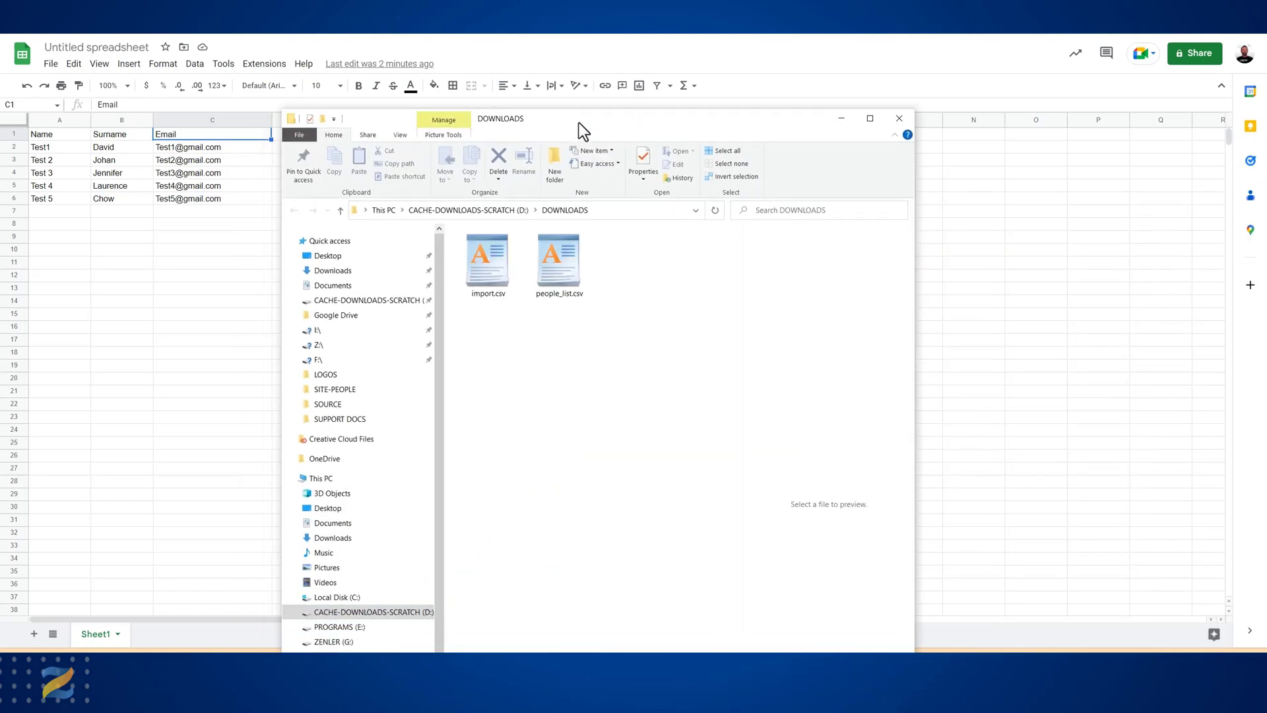
pyautogui.click(489, 289)
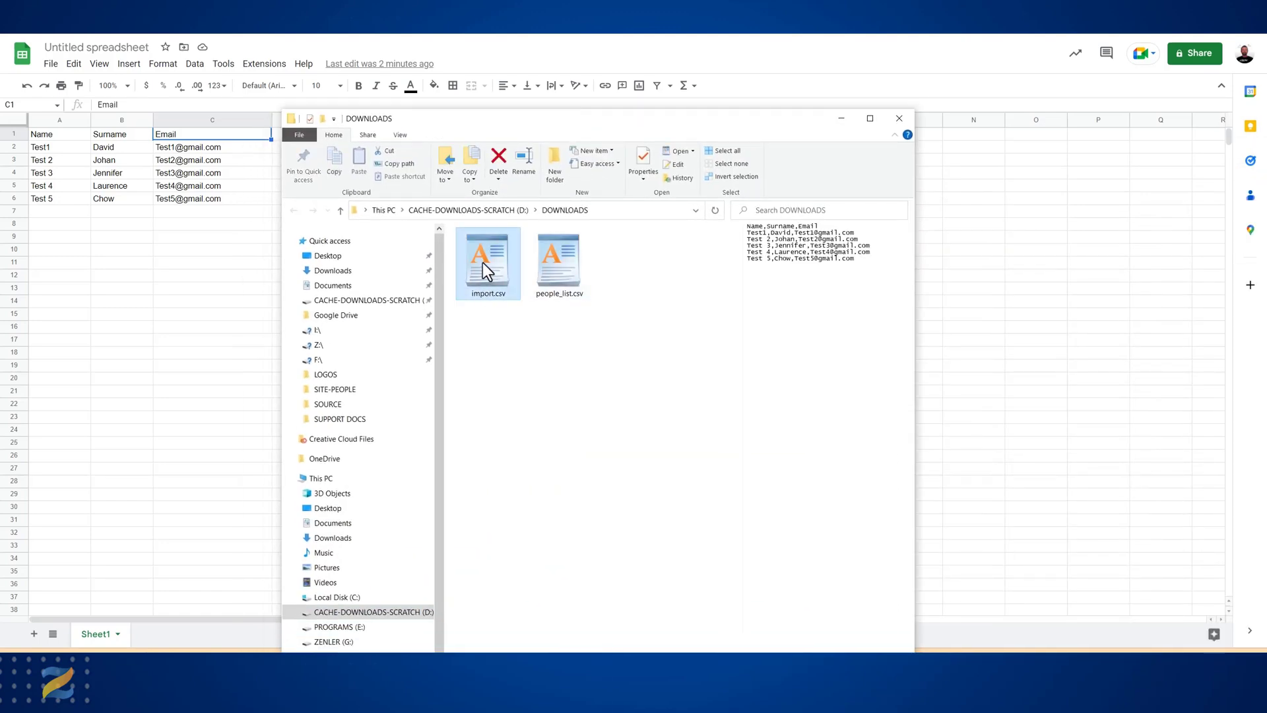
pyautogui.moveTo(484, 269); pyautogui.dragTo(336, 270)
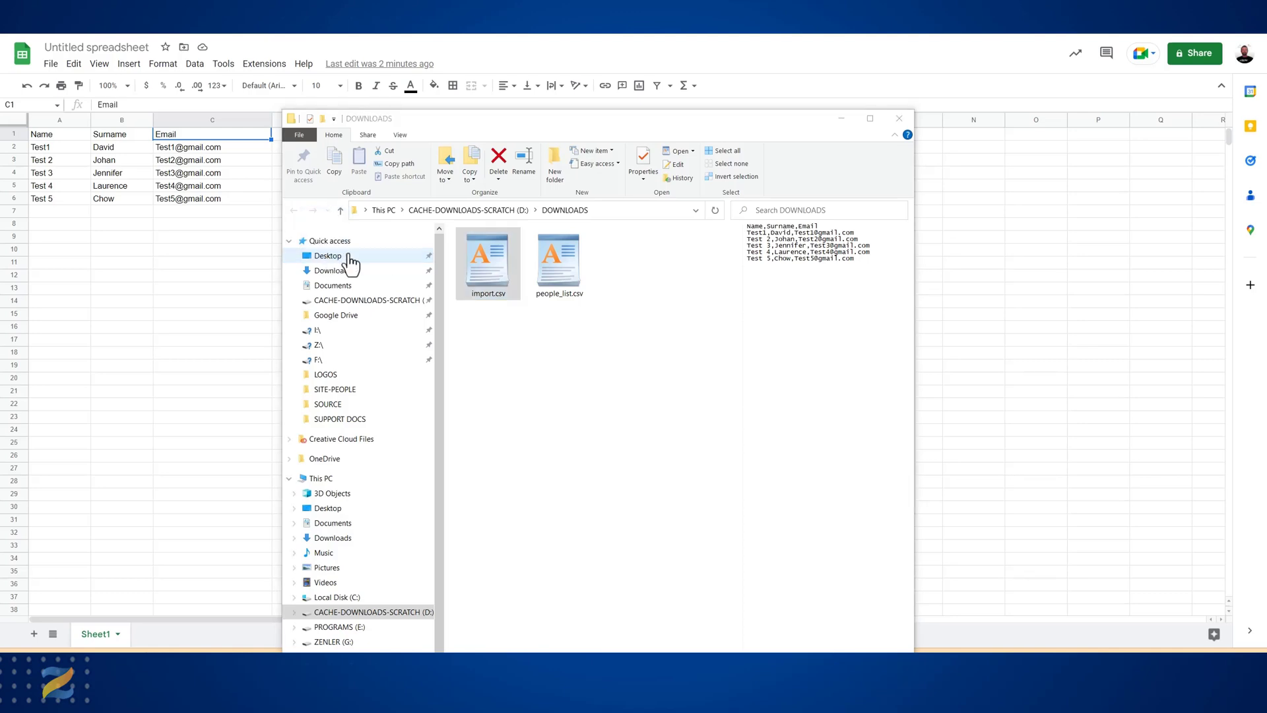
pyautogui.click(897, 119)
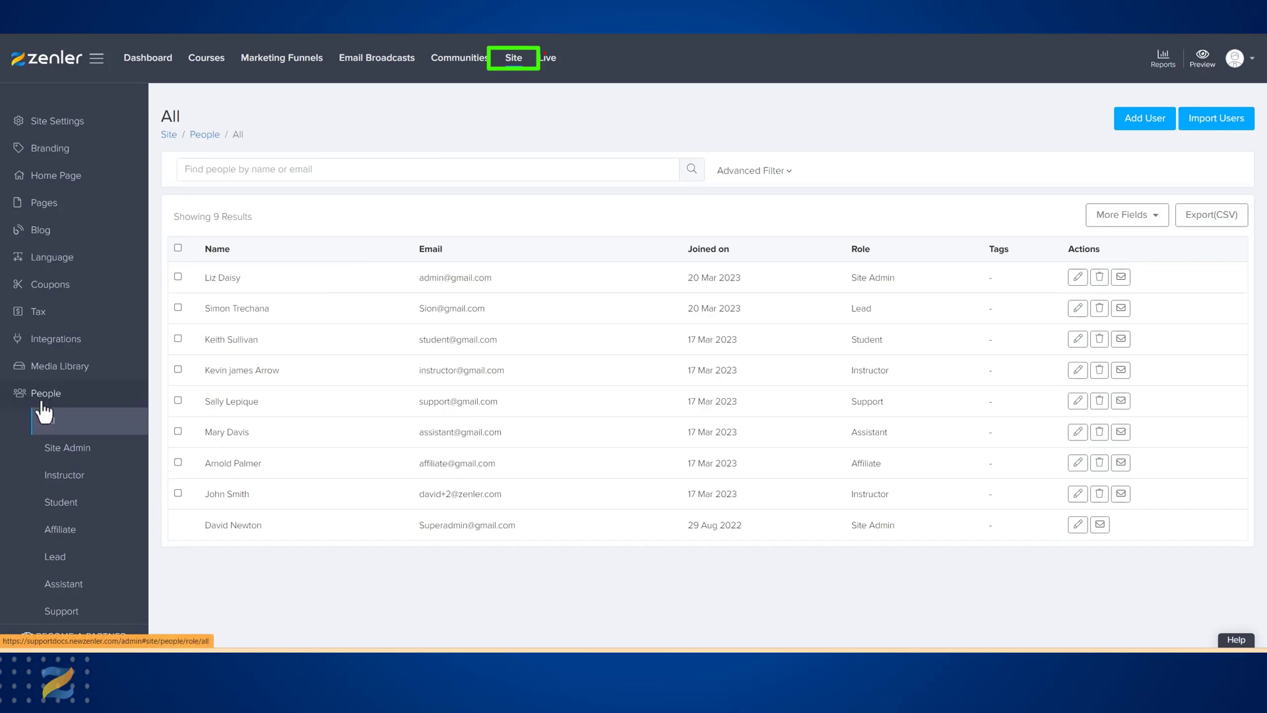
# Switch to Zenler's people list, start a user import and choose import.csv from the Desktop.
pyautogui.click(1214, 123)
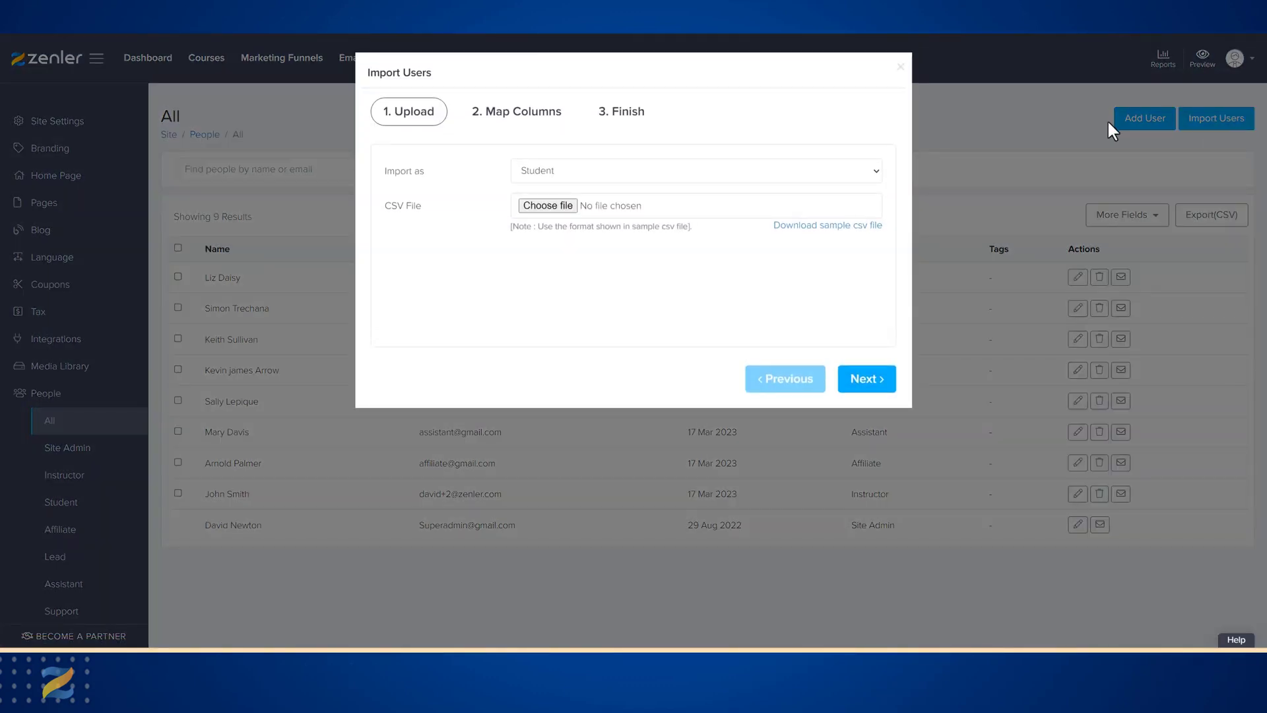
pyautogui.click(561, 212)
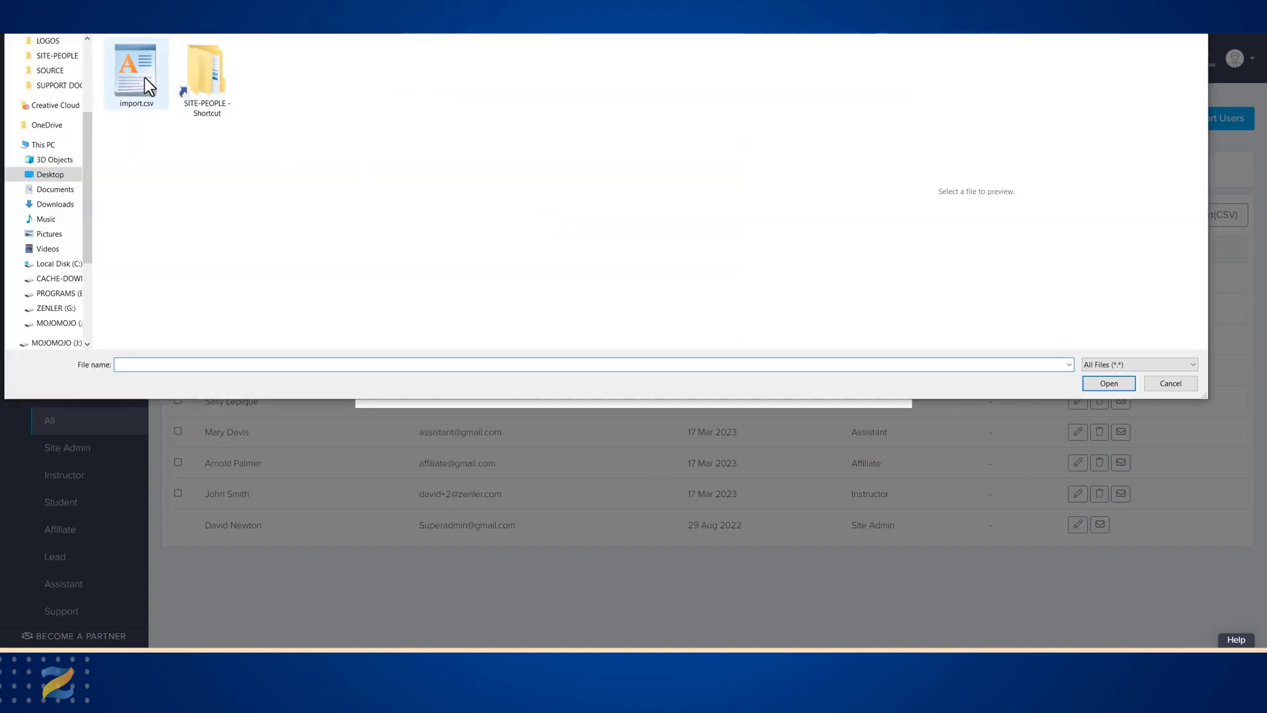
pyautogui.click(140, 76)
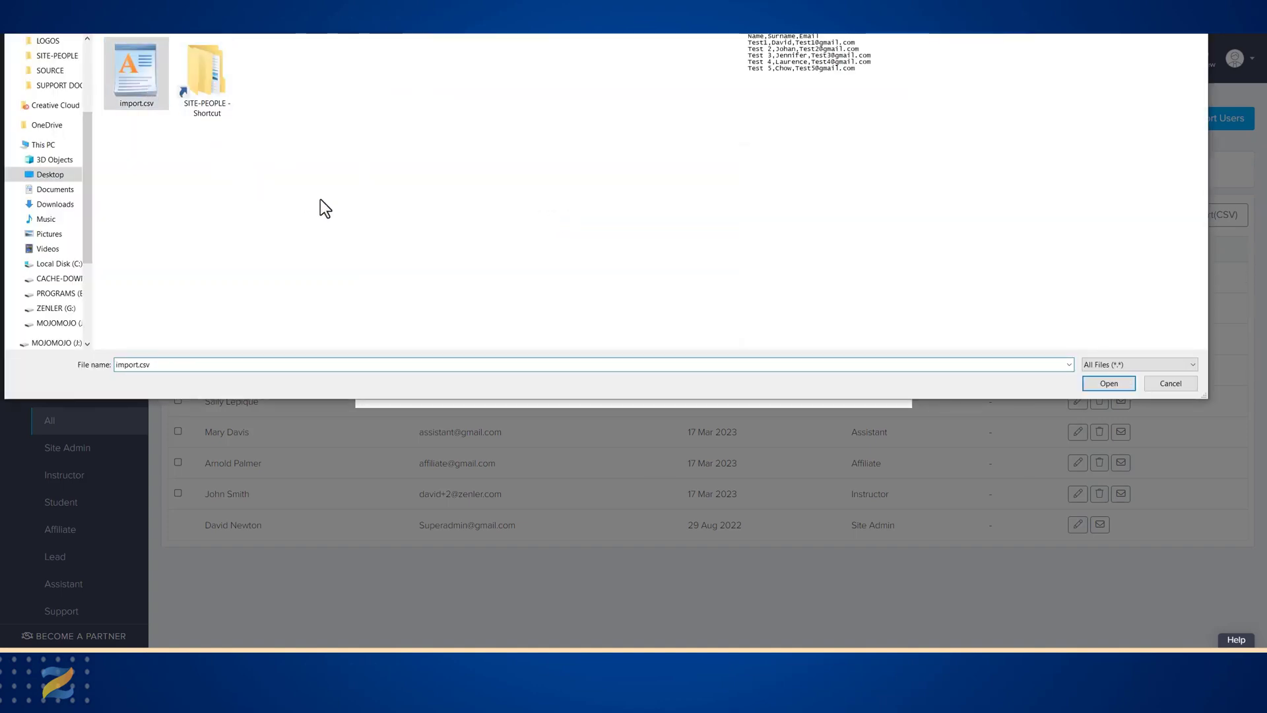
pyautogui.click(1091, 384)
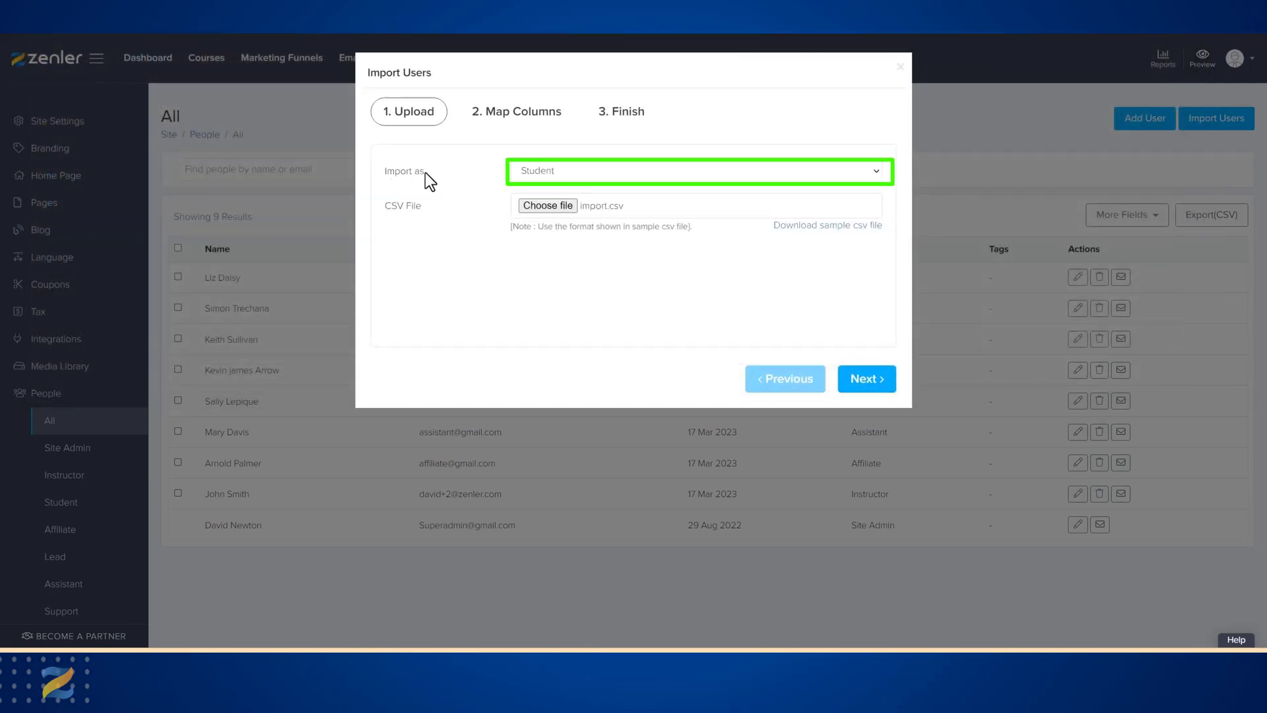
# Set the users to import as Lead and continue to column mapping.
pyautogui.click(611, 172)
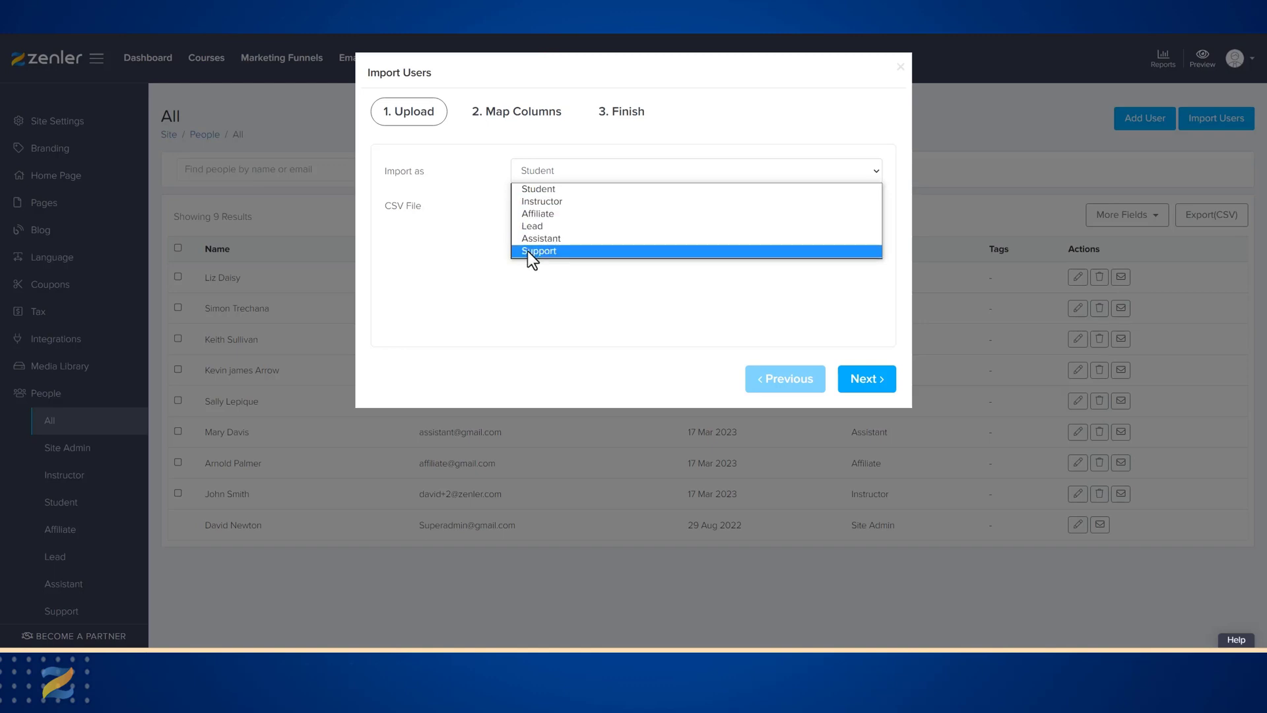
pyautogui.click(532, 227)
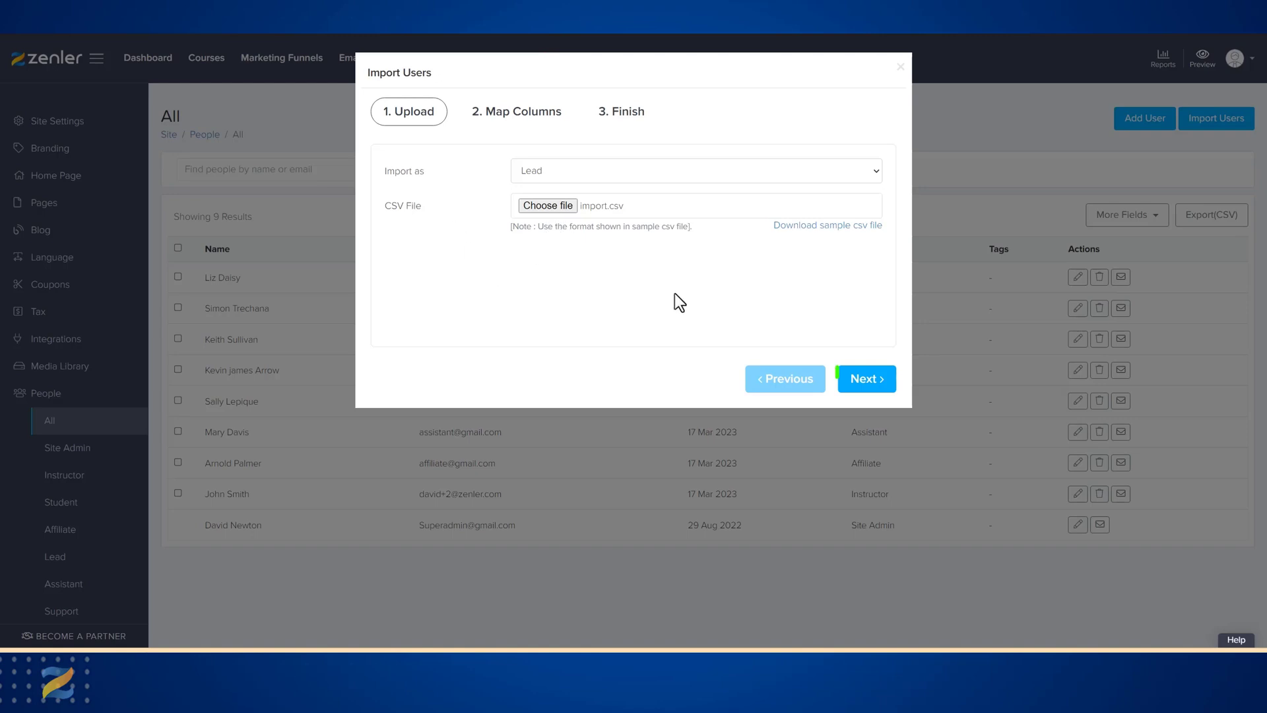
pyautogui.click(856, 382)
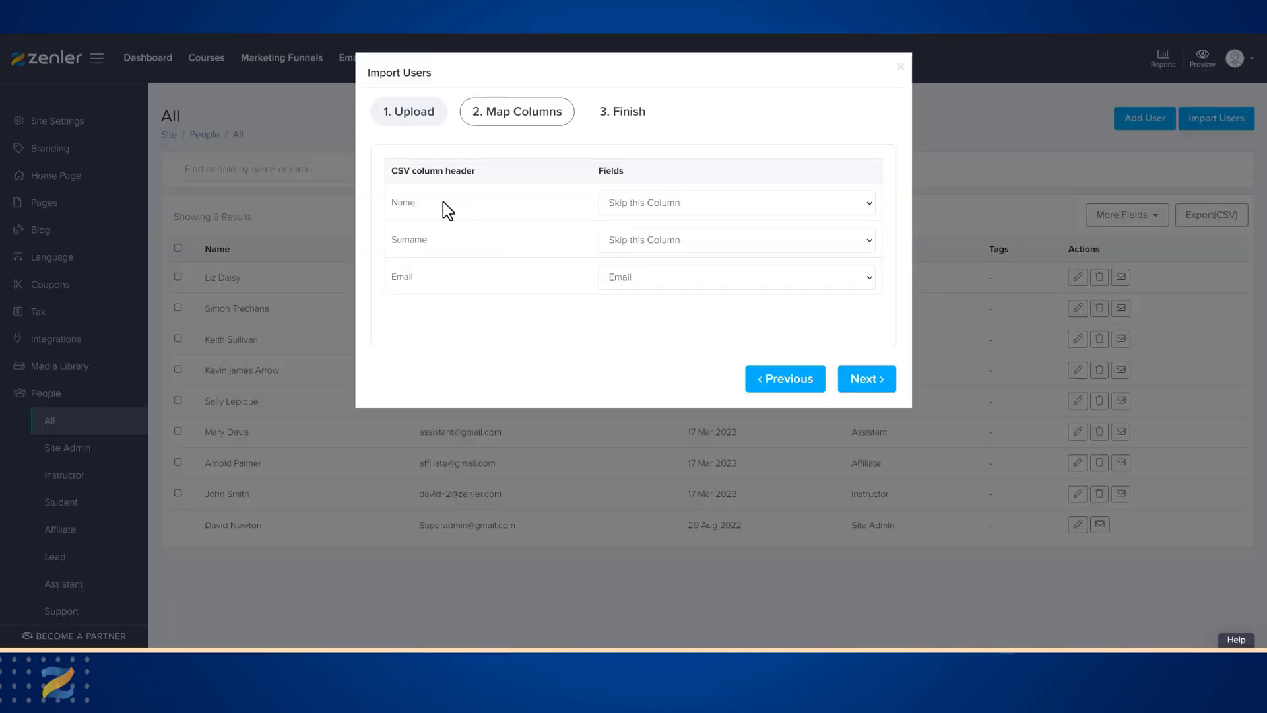
# Map the Name column to First name, Surname to Last name and Email to Email.
pyautogui.click(802, 211)
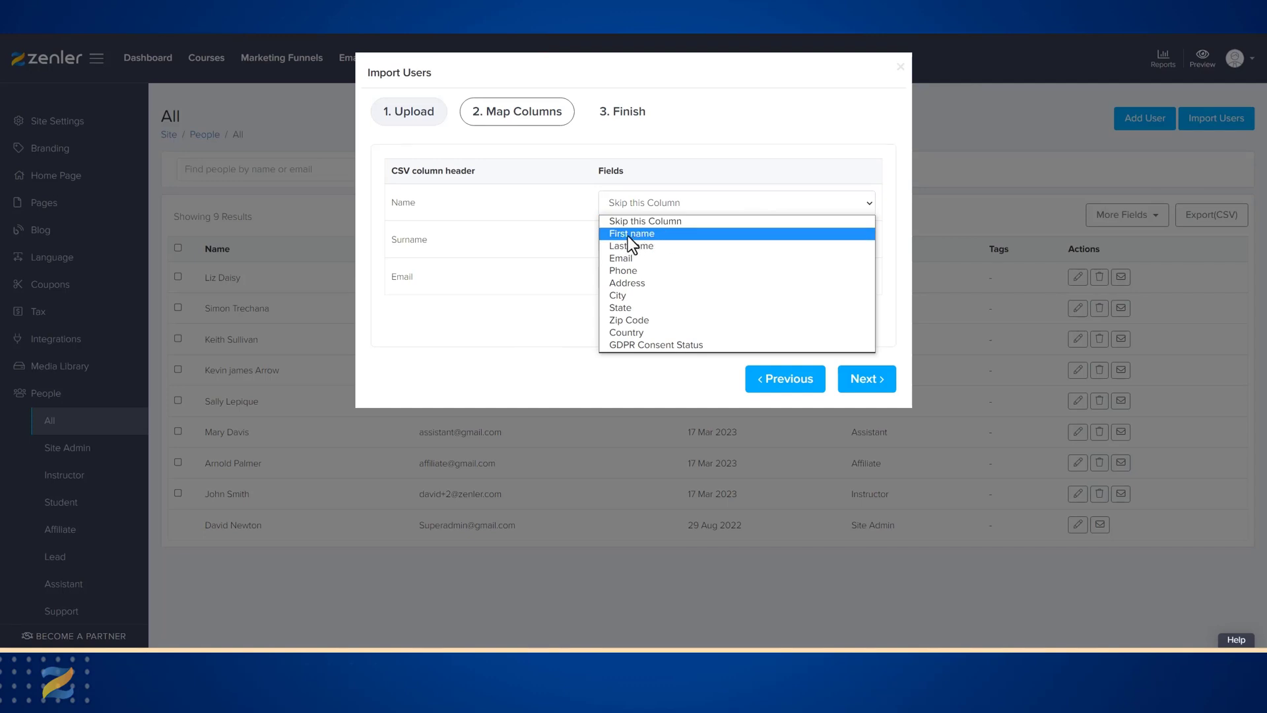
pyautogui.click(628, 236)
pyautogui.click(666, 242)
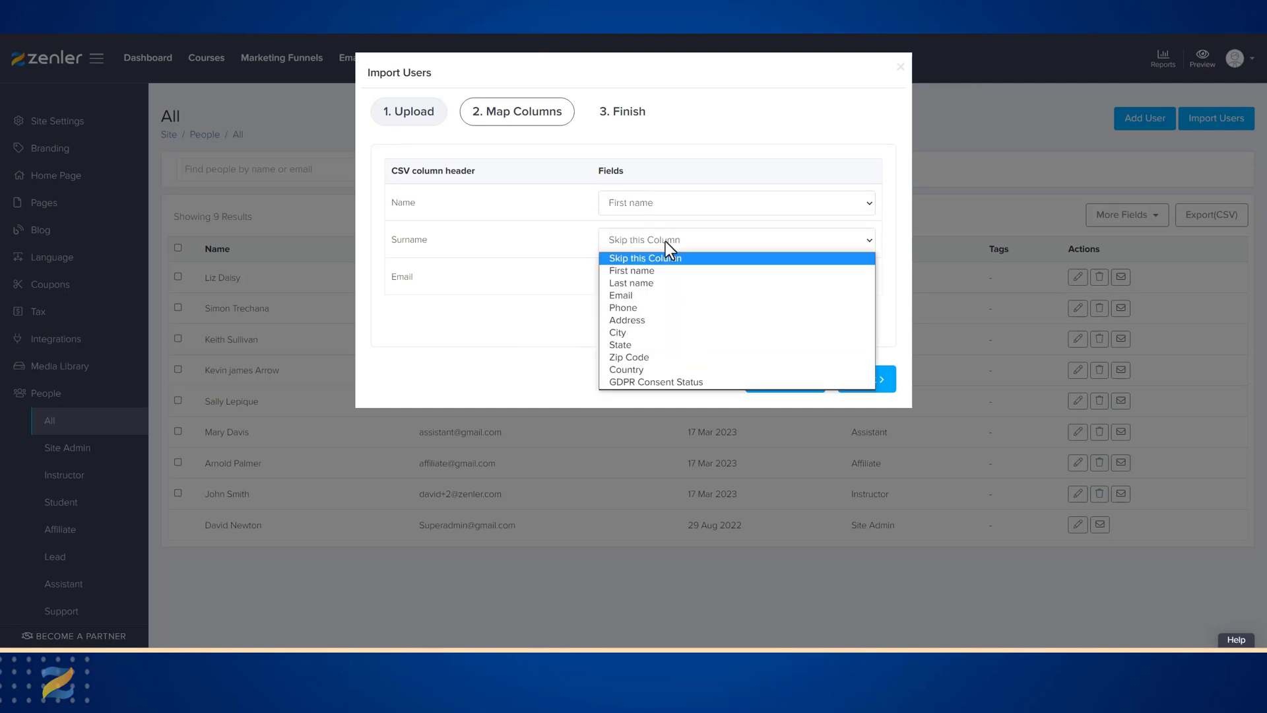
pyautogui.click(621, 284)
pyautogui.click(650, 280)
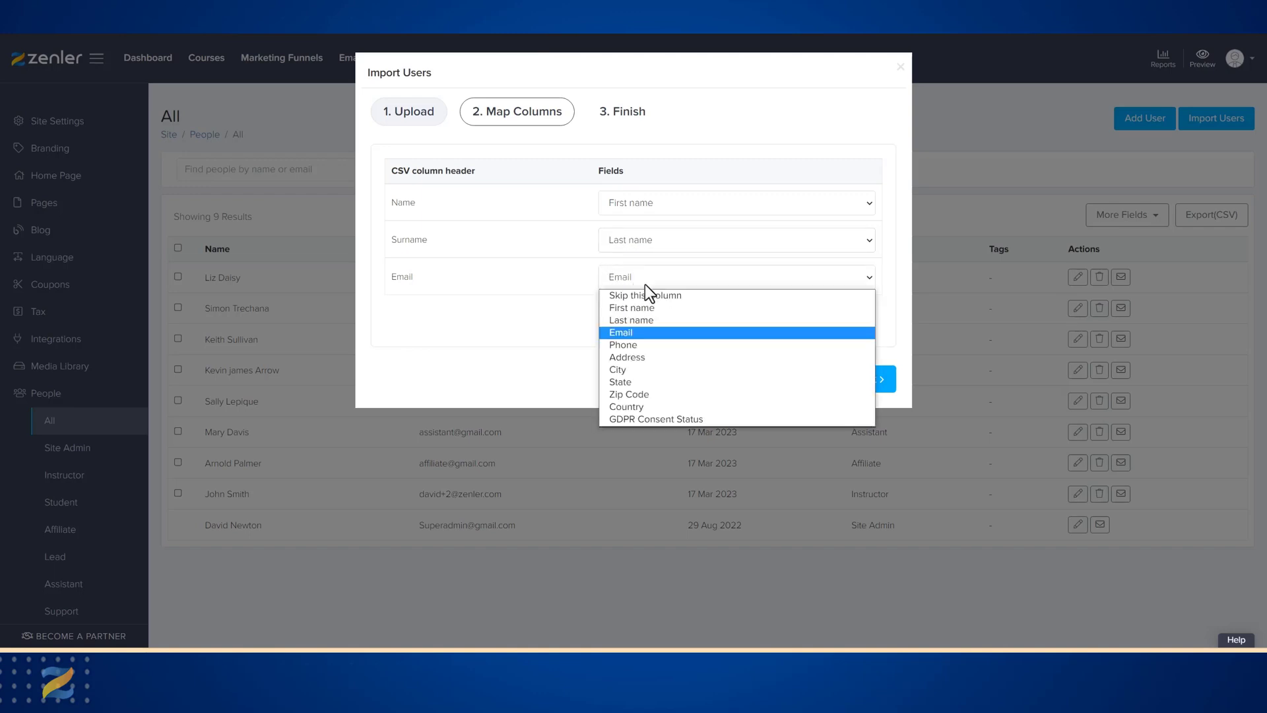
pyautogui.click(623, 335)
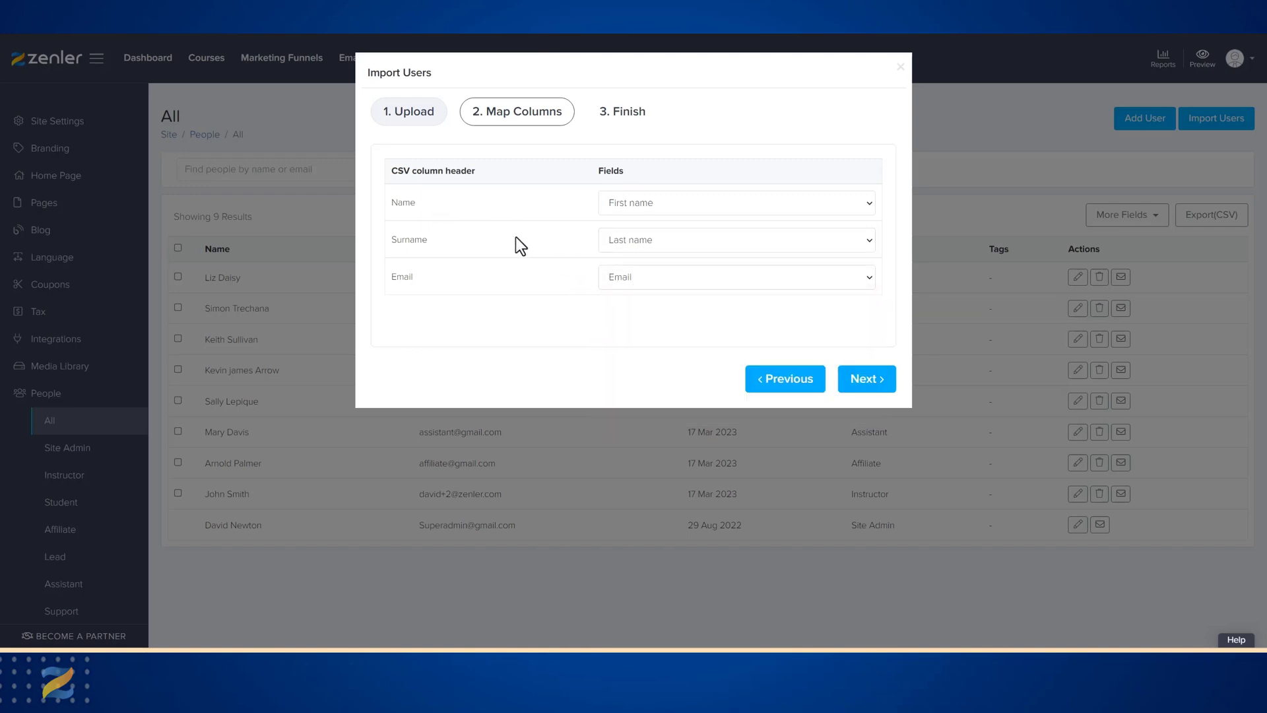
pyautogui.click(640, 284)
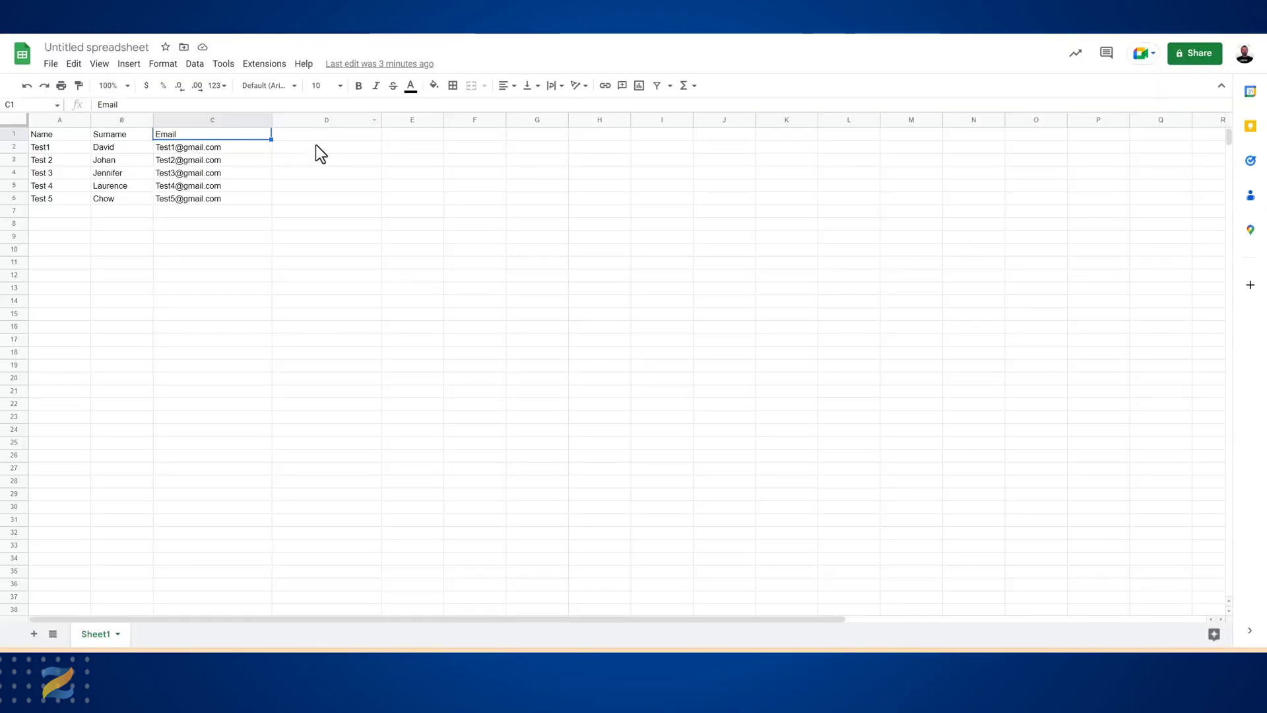
# Switch to Google Sheets and examine the header row of the source spreadsheet for further columns.
pyautogui.click(320, 134)
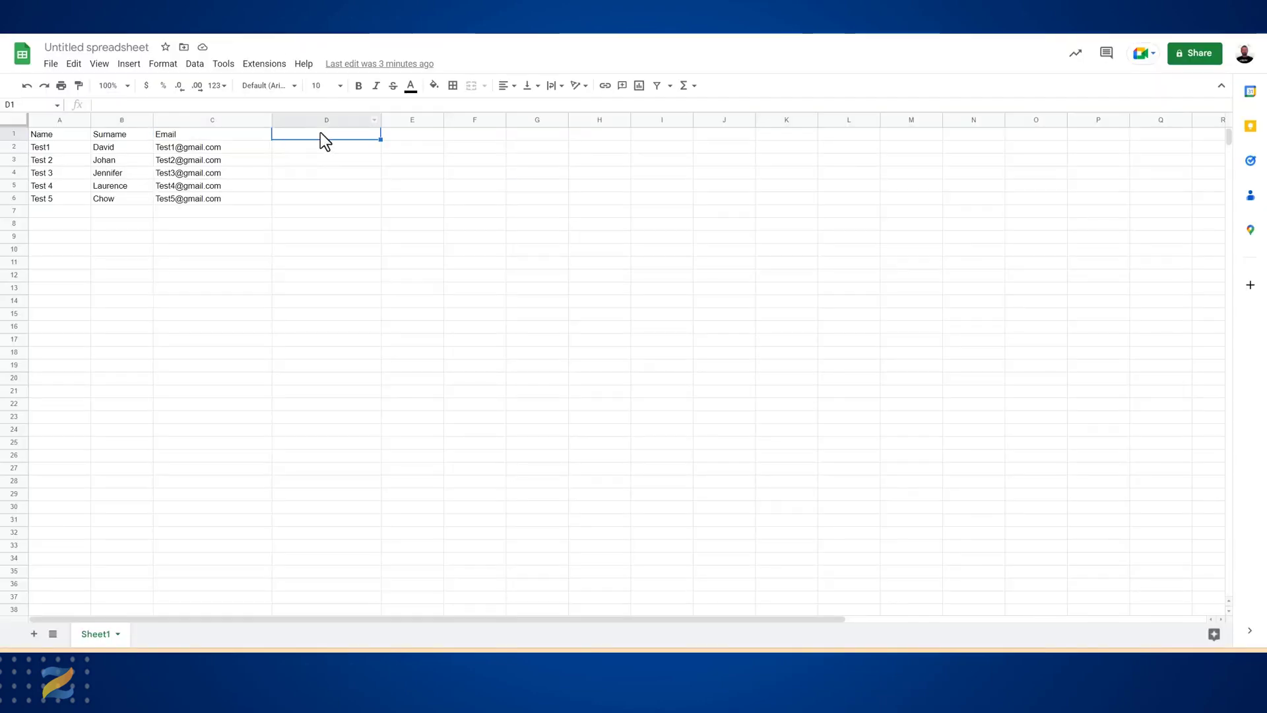
pyautogui.press('Right')
pyautogui.press('Right')
pyautogui.press('Right')
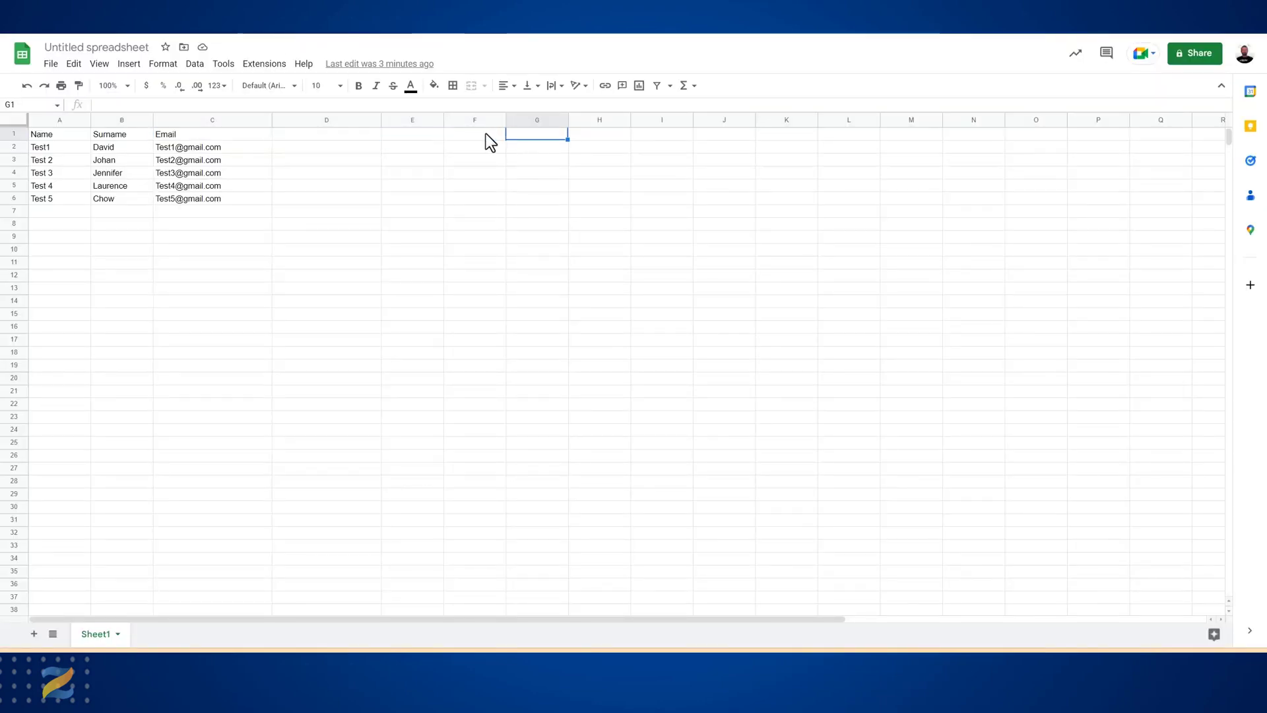
pyautogui.click(14, 134)
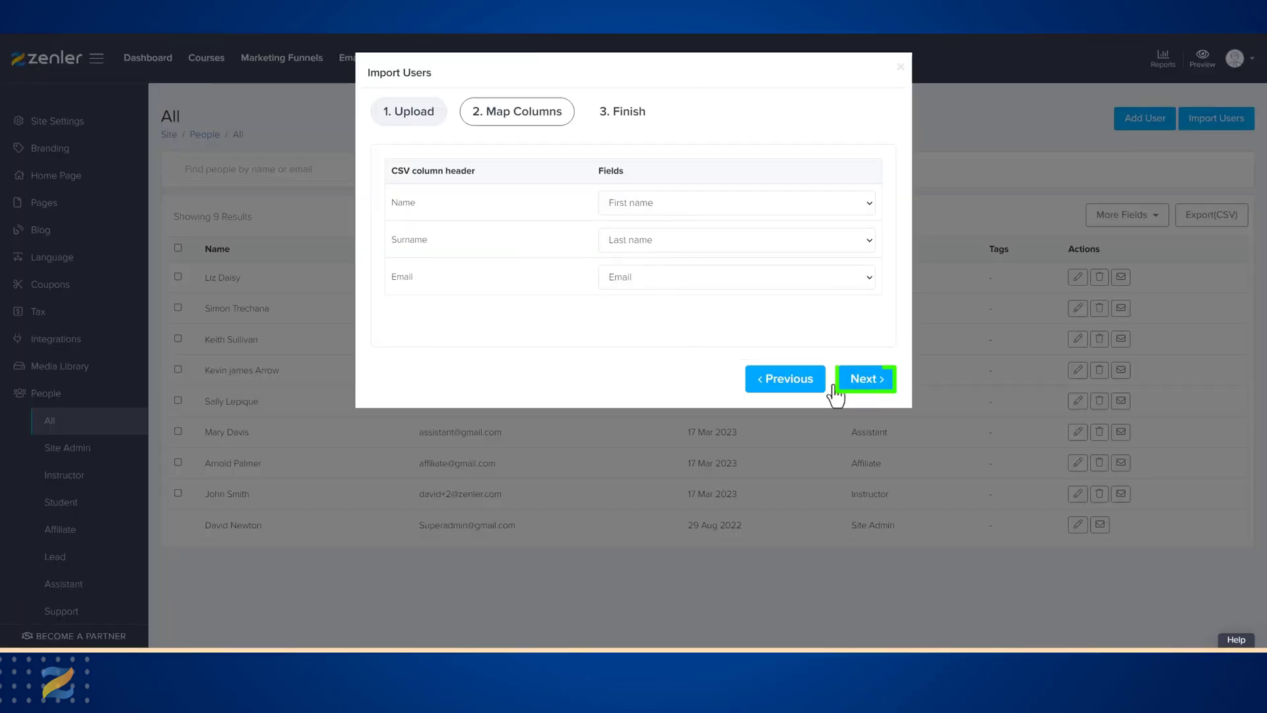
# Continue from the Zenler column mapping to the final import stage and add the tag IMPORT-MARCH-2023.
pyautogui.click(872, 382)
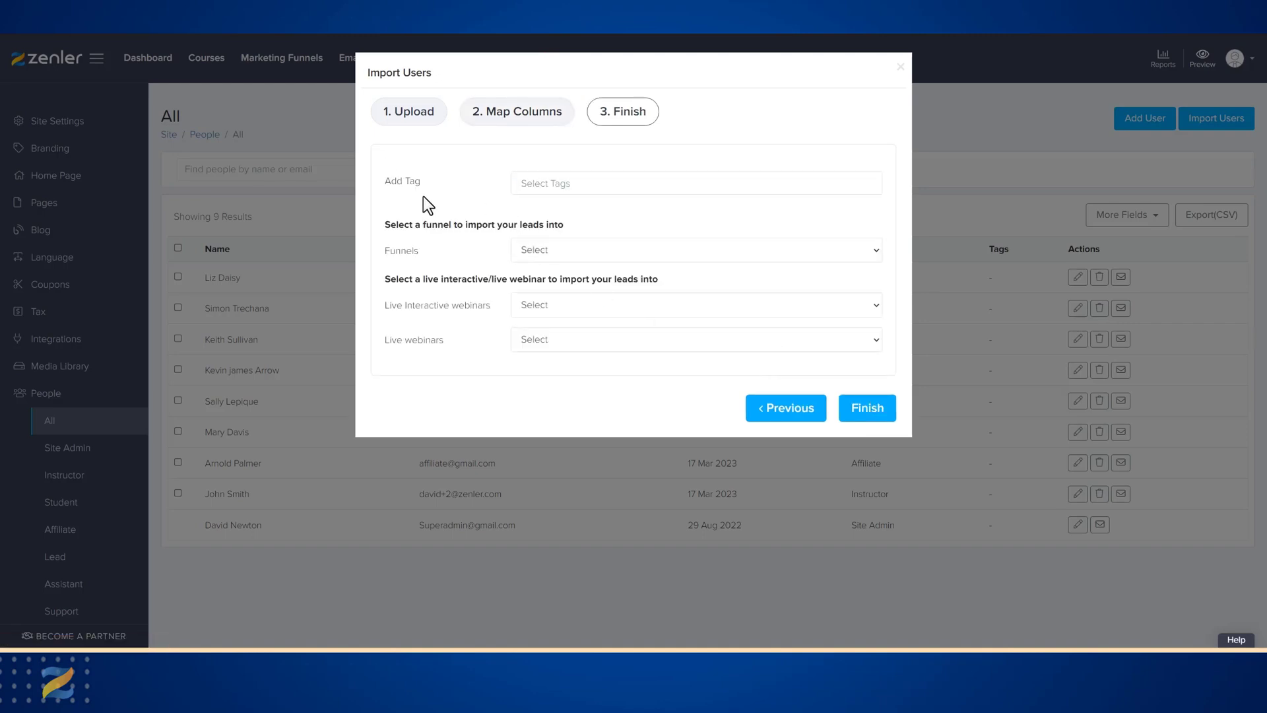
pyautogui.click(538, 184)
pyautogui.write('IMPORT')
pyautogui.write('M')
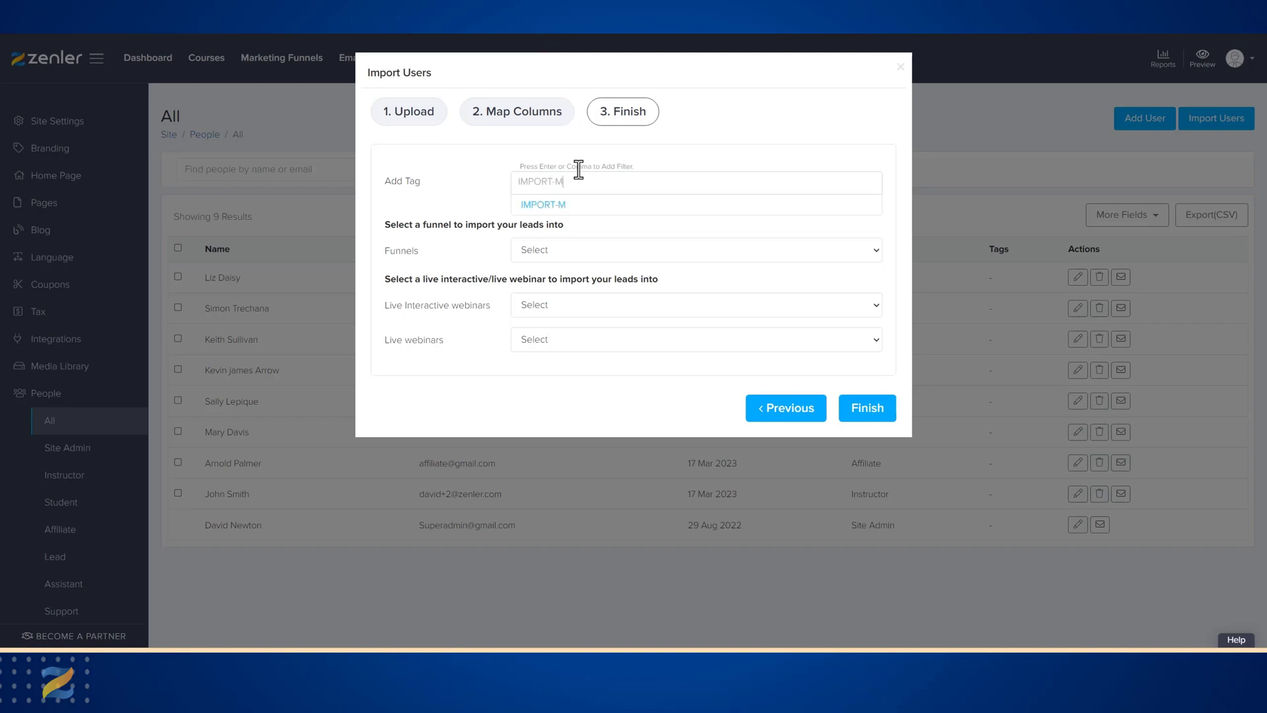
pyautogui.write('ARCH')
pyautogui.write('-2032')
pyautogui.press('BackSpace')
pyautogui.press('BackSpace')
pyautogui.write('23')
pyautogui.click(619, 206)
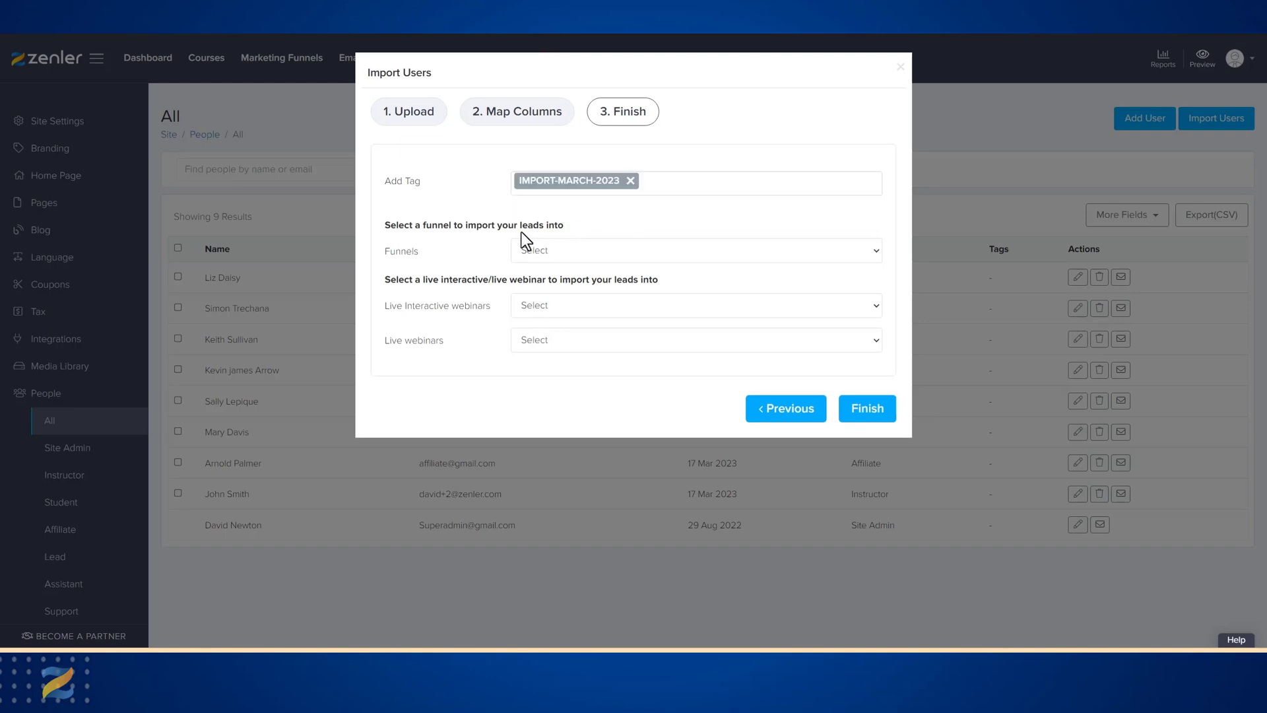
# Examine the available funnels, live interactive webinars and live webinars without choosing any for the leads.
pyautogui.click(571, 251)
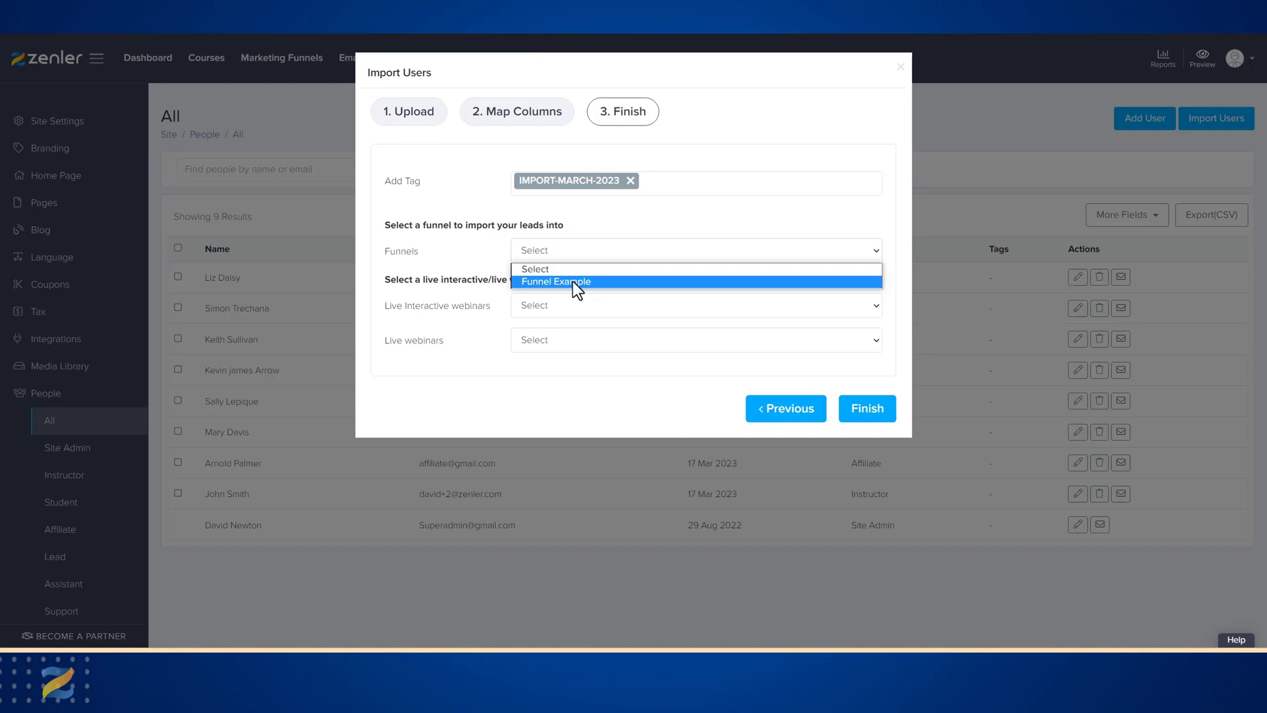
pyautogui.click(596, 229)
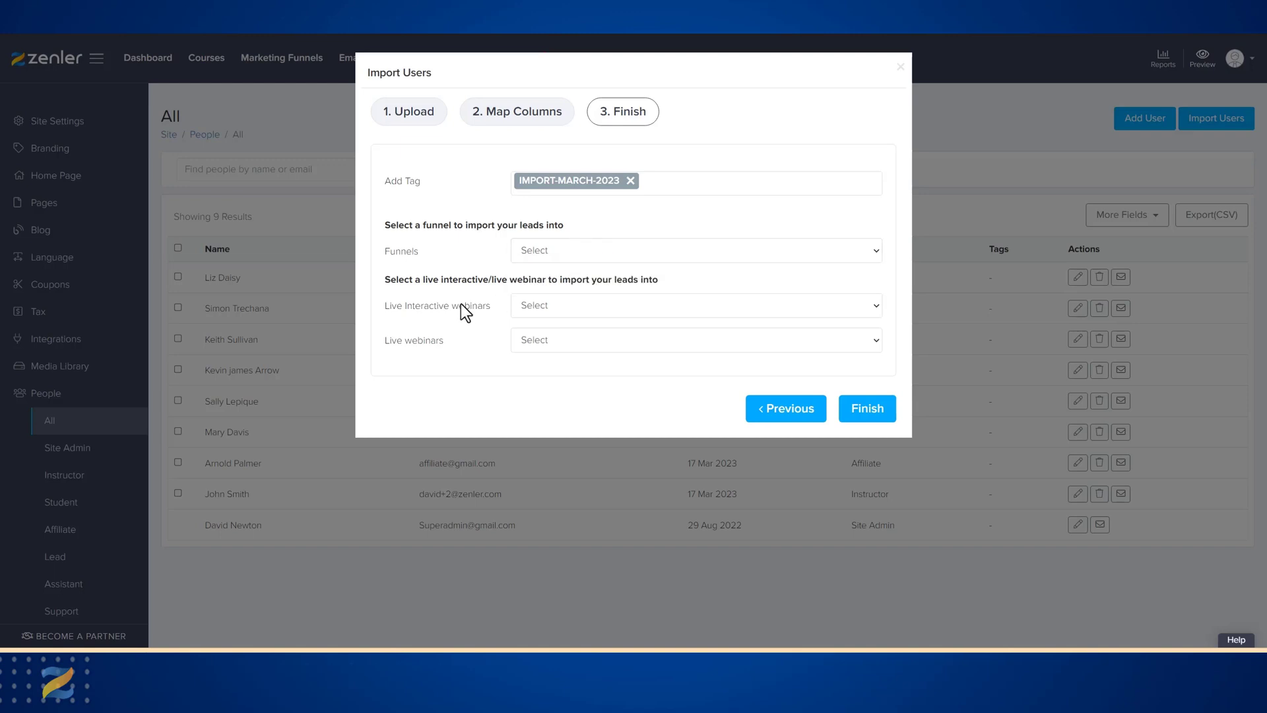
pyautogui.click(555, 306)
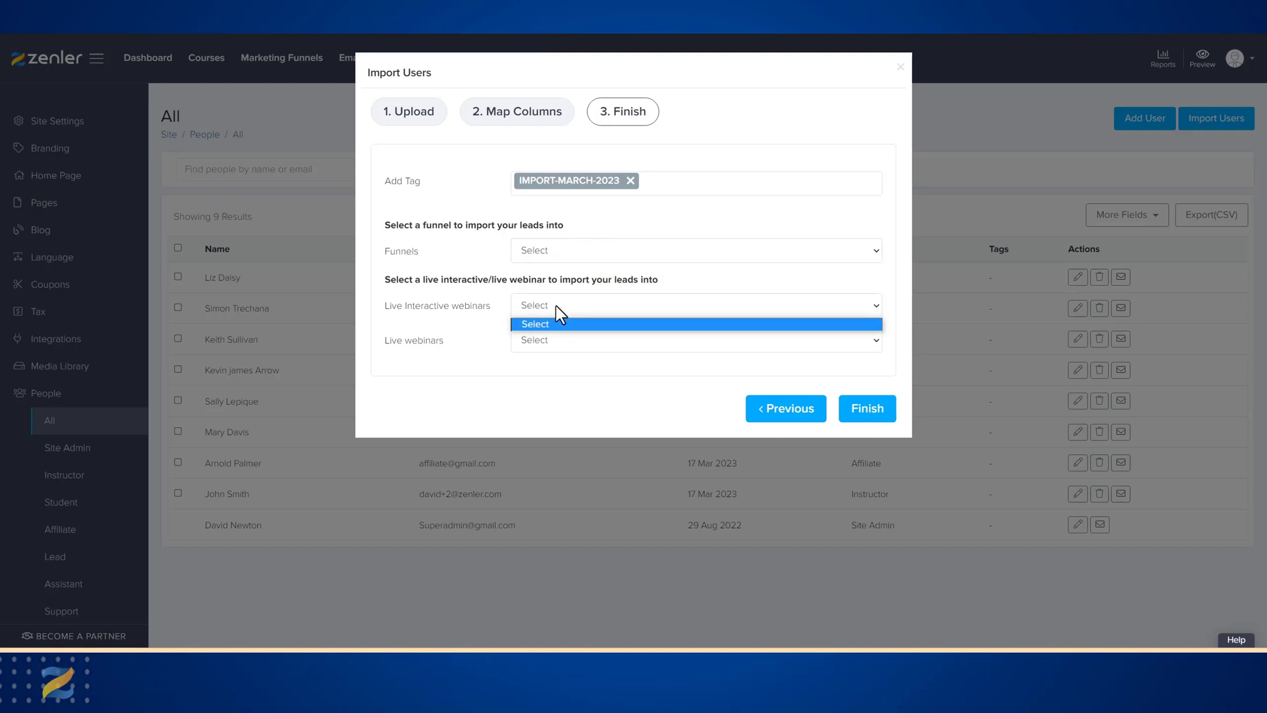
pyautogui.click(466, 307)
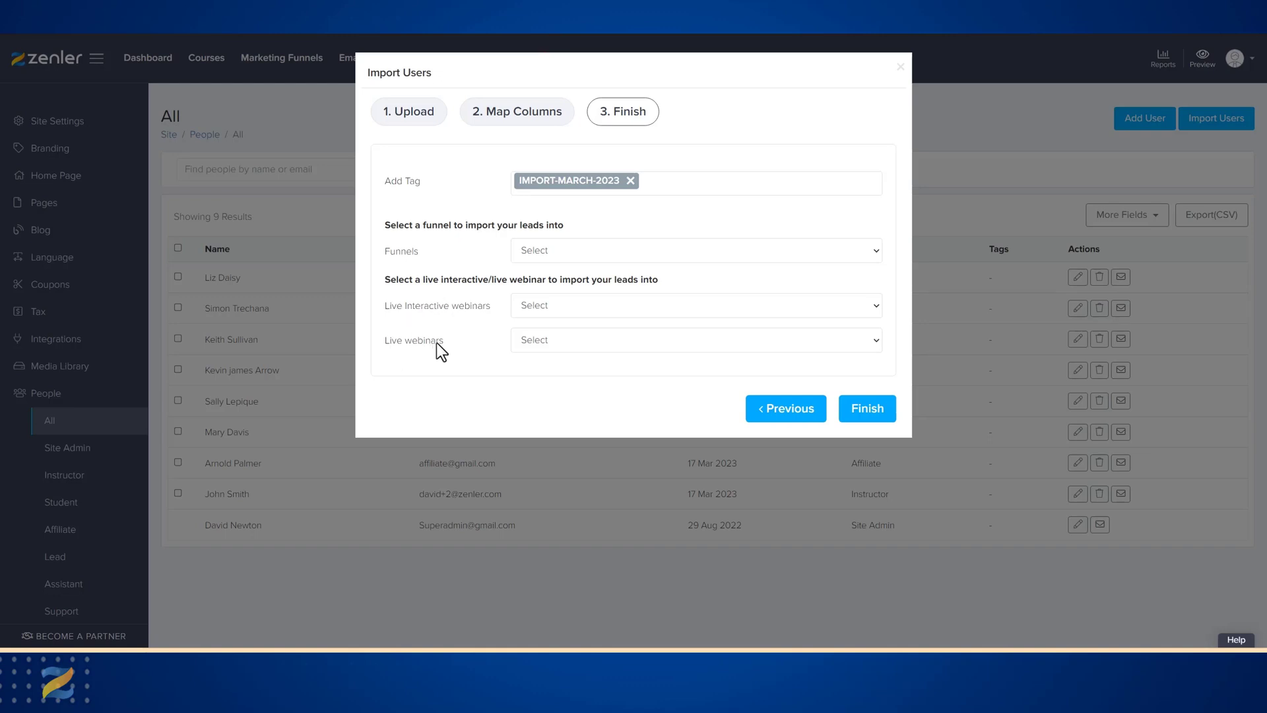
pyautogui.click(542, 342)
pyautogui.click(470, 352)
# Finish the user import, dismiss the notice and refresh the people list.
pyautogui.click(867, 410)
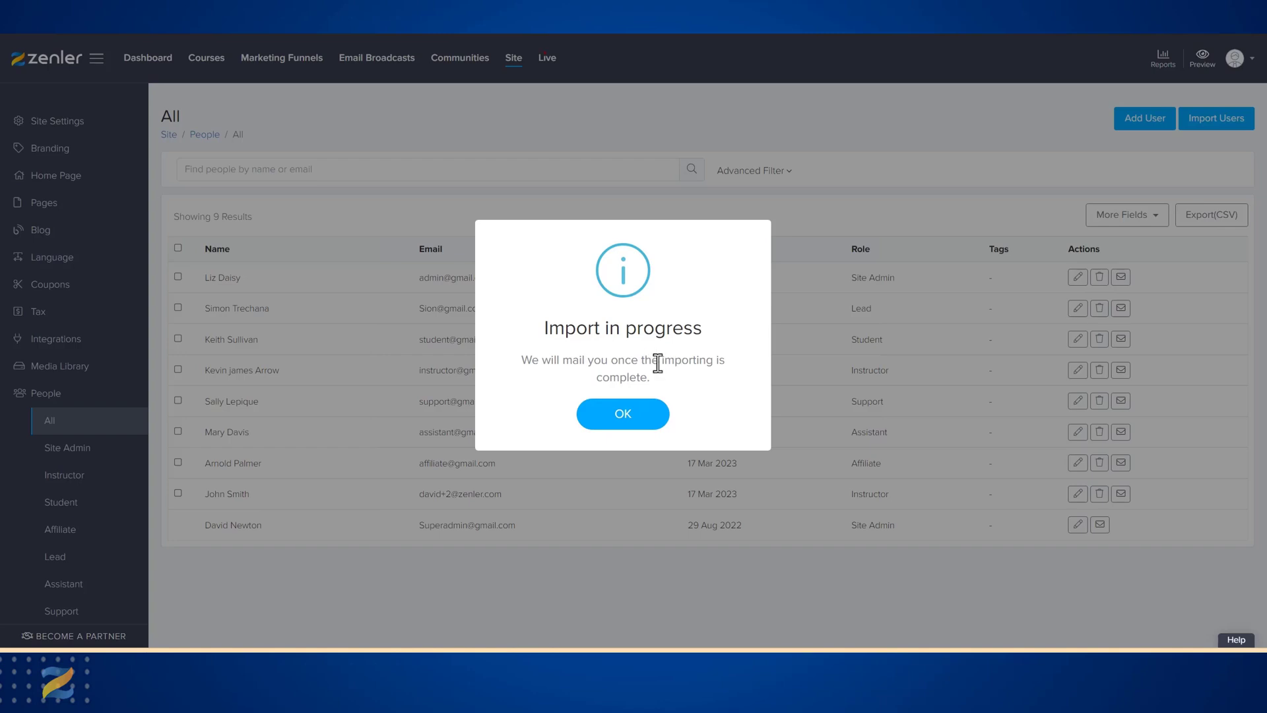
pyautogui.click(627, 415)
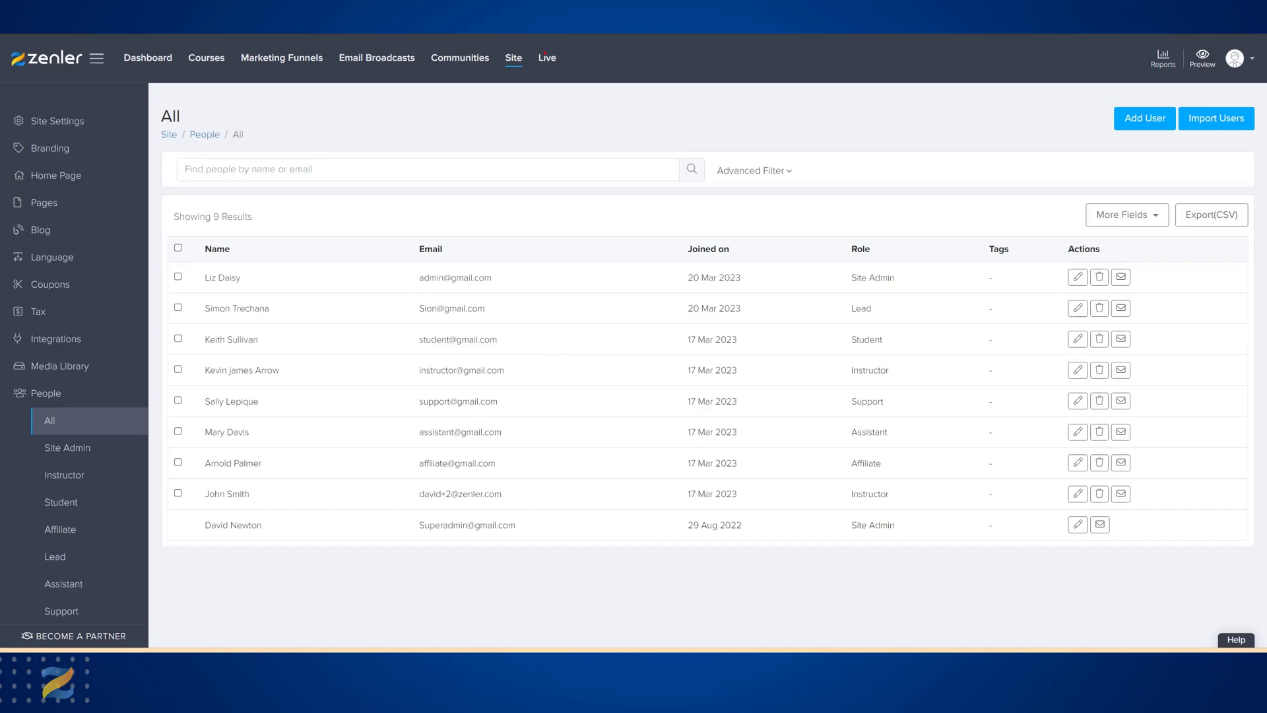
pyautogui.press('F5')
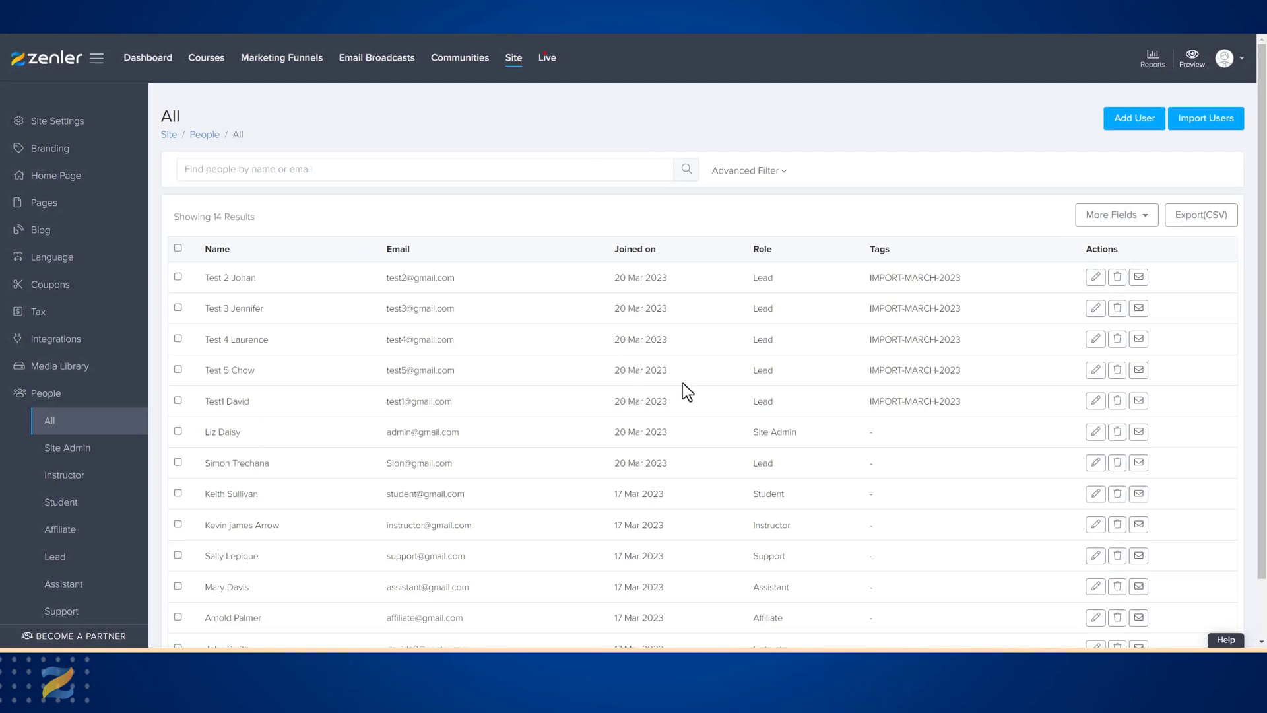
# Select the five imported leads tagged IMPORT-MARCH-2023 in the people list and check their tag.
pyautogui.click(178, 277)
pyautogui.click(178, 332)
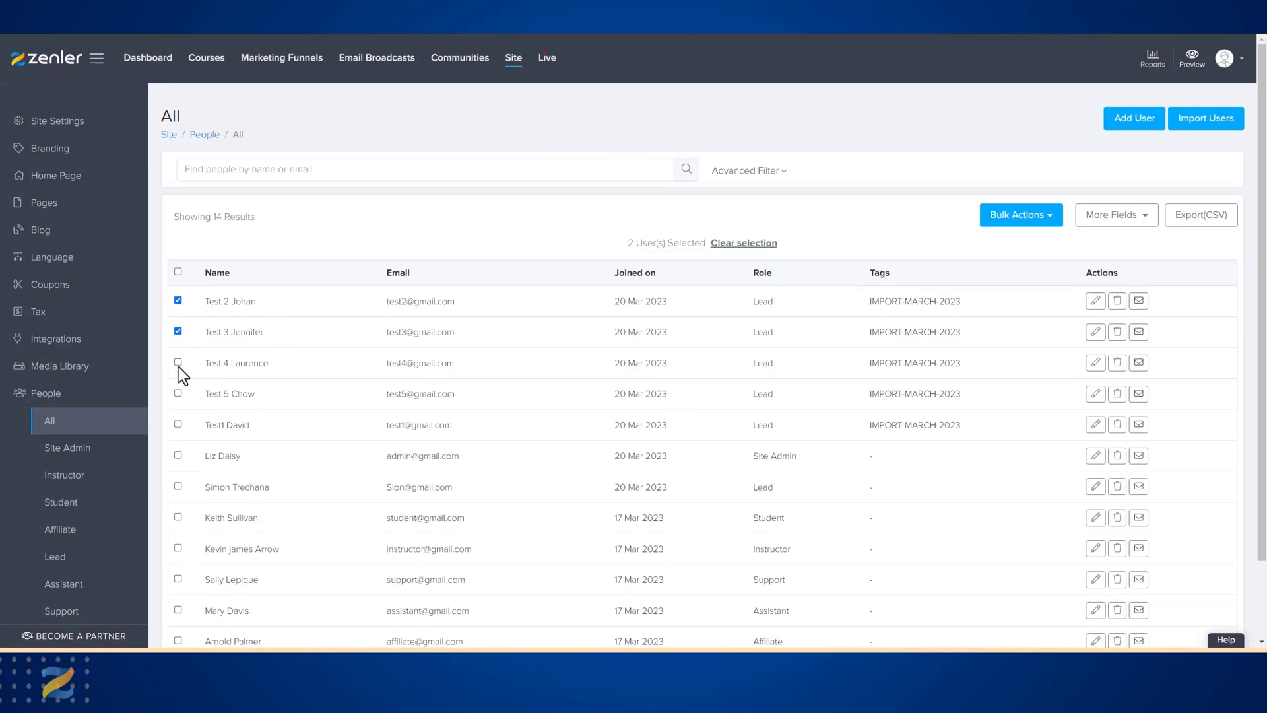
pyautogui.click(178, 363)
pyautogui.click(178, 424)
pyautogui.moveTo(973, 302); pyautogui.dragTo(871, 298)
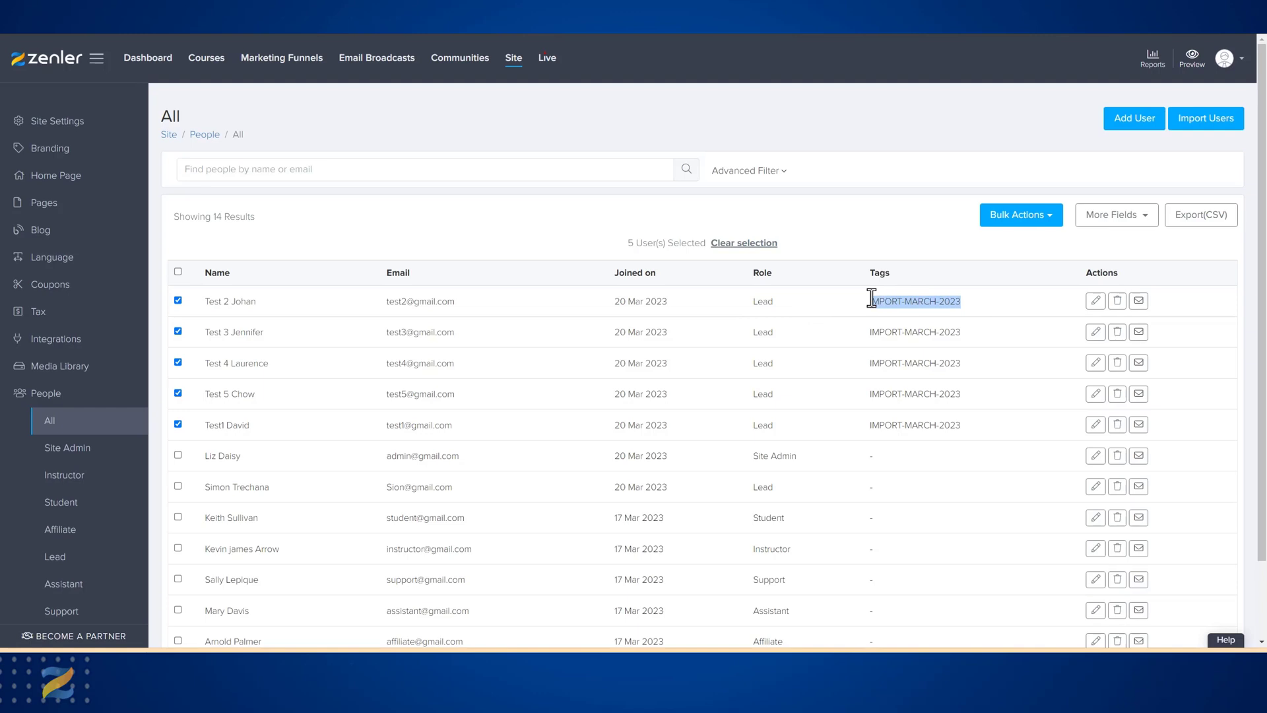
pyautogui.click(981, 307)
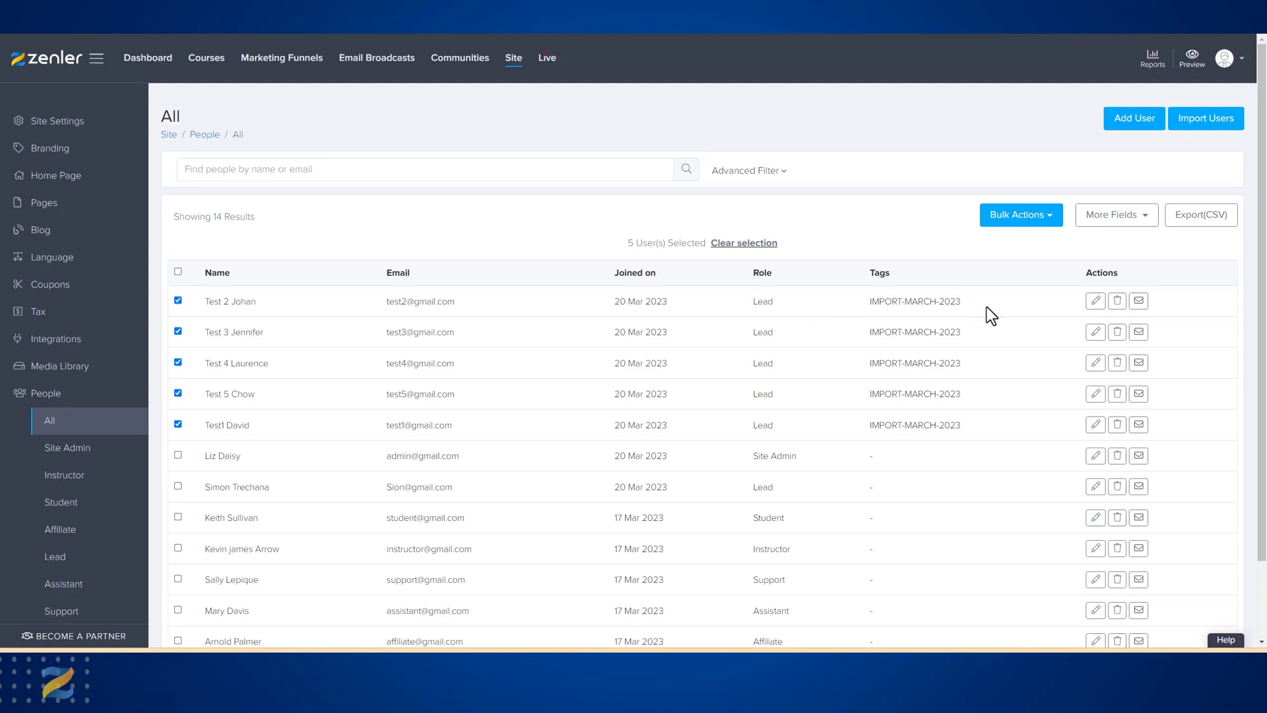